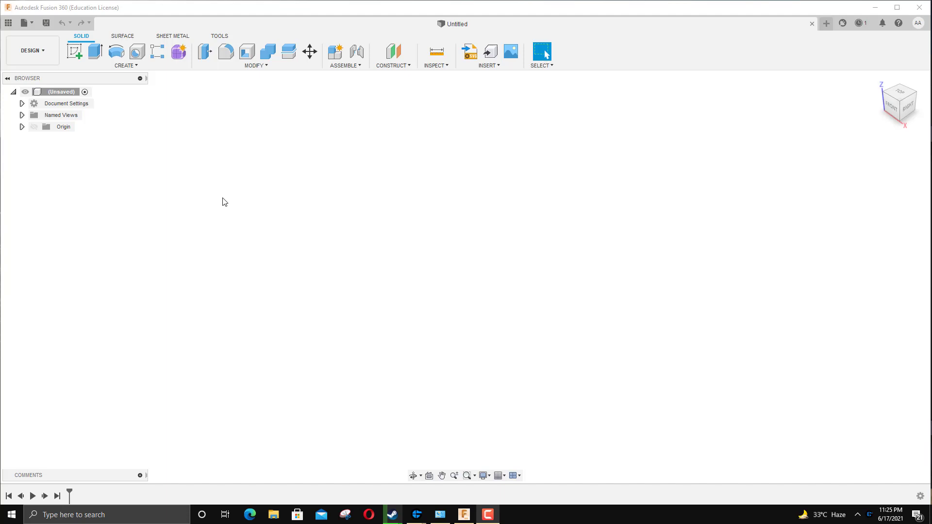
Create an empty sketch on the XY origin plane, viewed from the top, and finish it
left_click(74, 55)
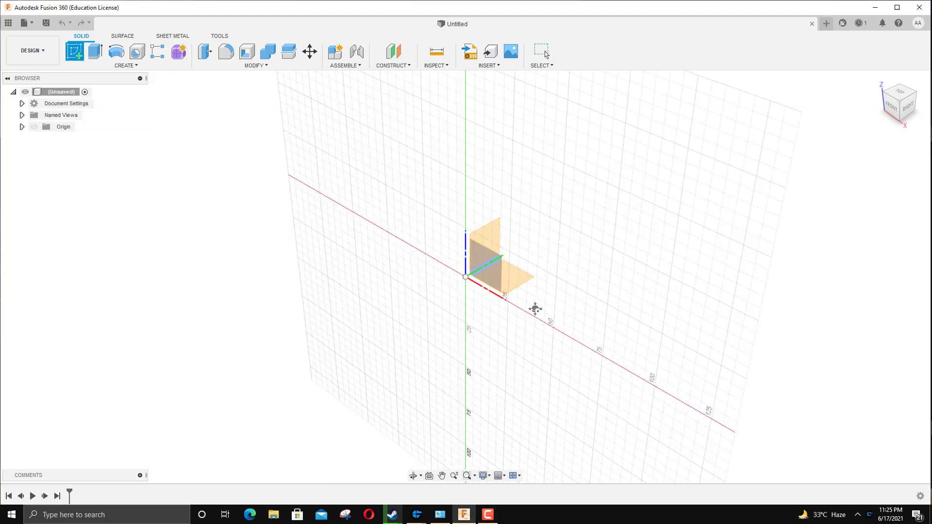
middle_click_drag(535, 309, 495, 261)
middle_click_drag(453, 196, 442, 210)
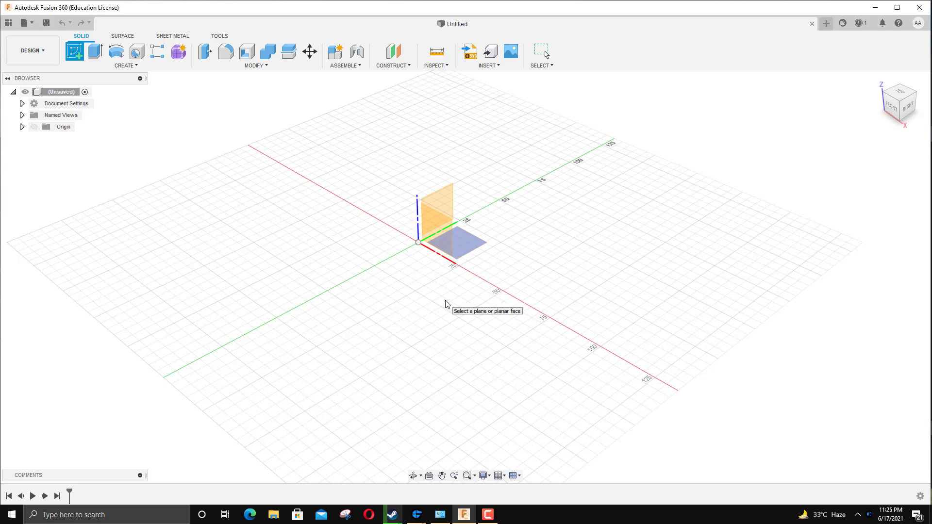
middle_click_drag(479, 285, 452, 284, "shift")
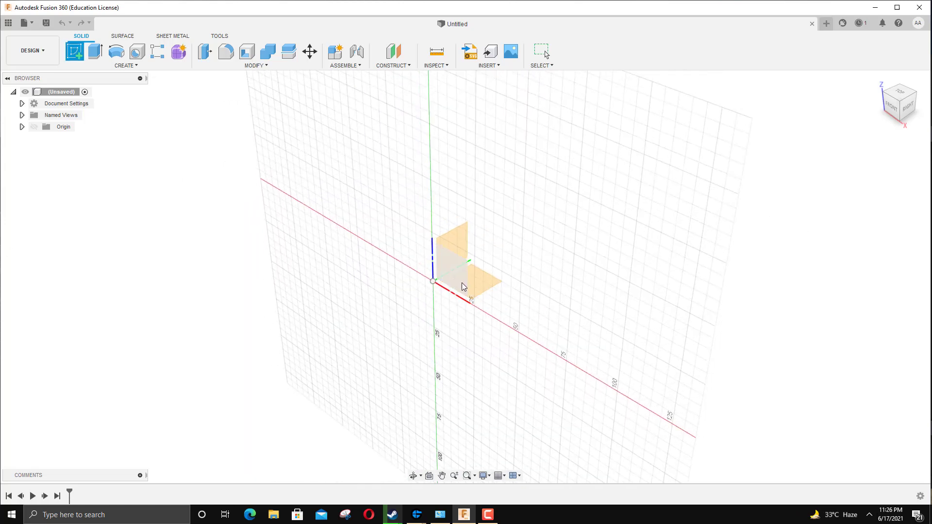
left_click(446, 284)
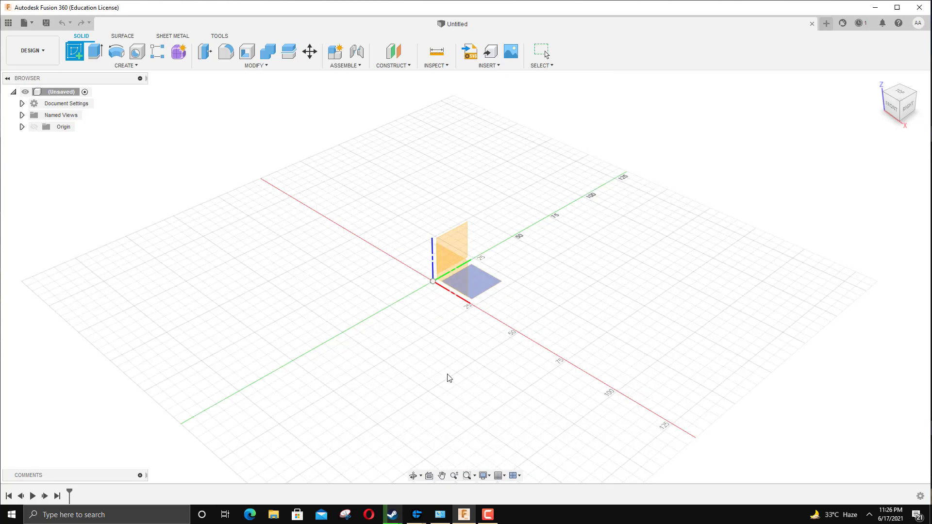
left_click(448, 274)
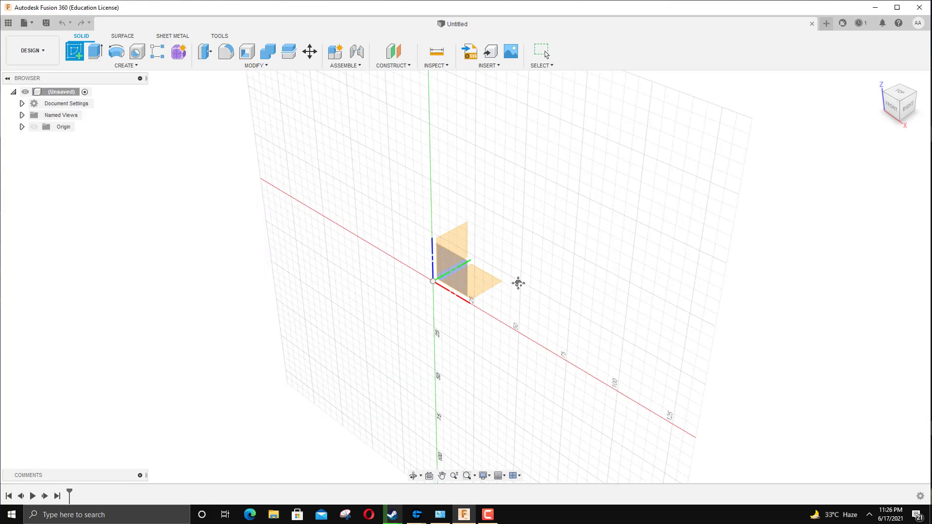
left_click(901, 103)
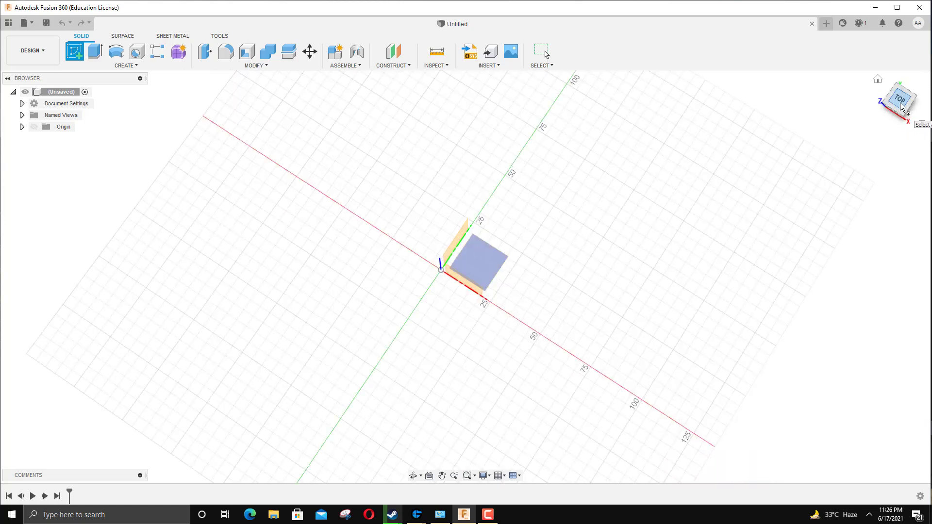
left_click(871, 90)
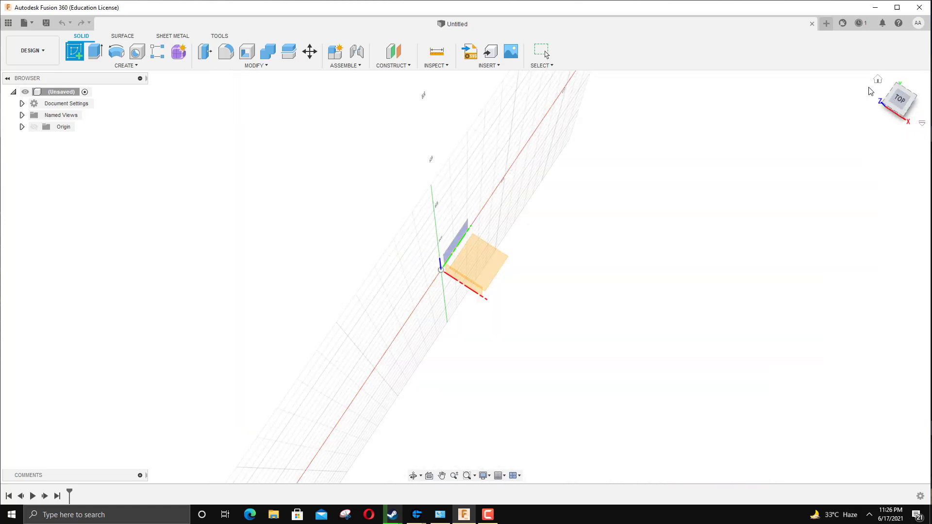
left_click_drag(902, 106, 878, 95)
left_click(898, 100)
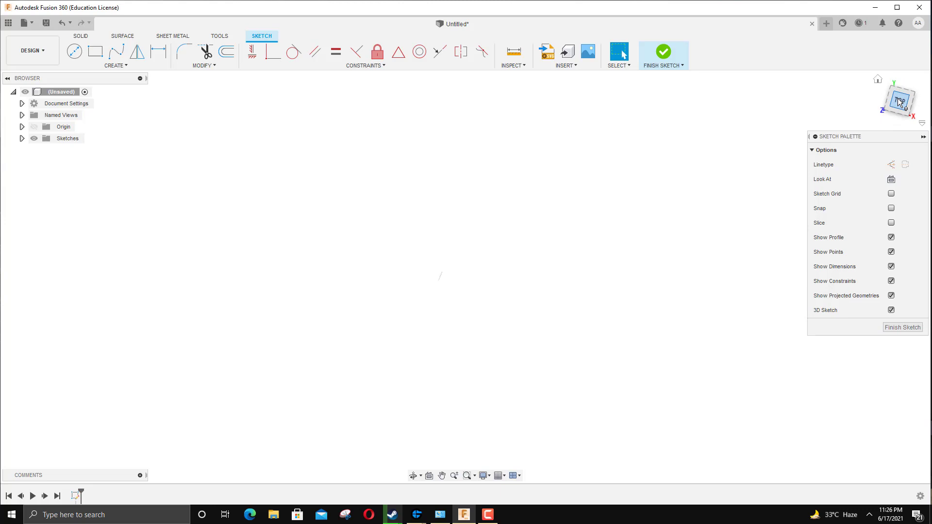
left_click(906, 328)
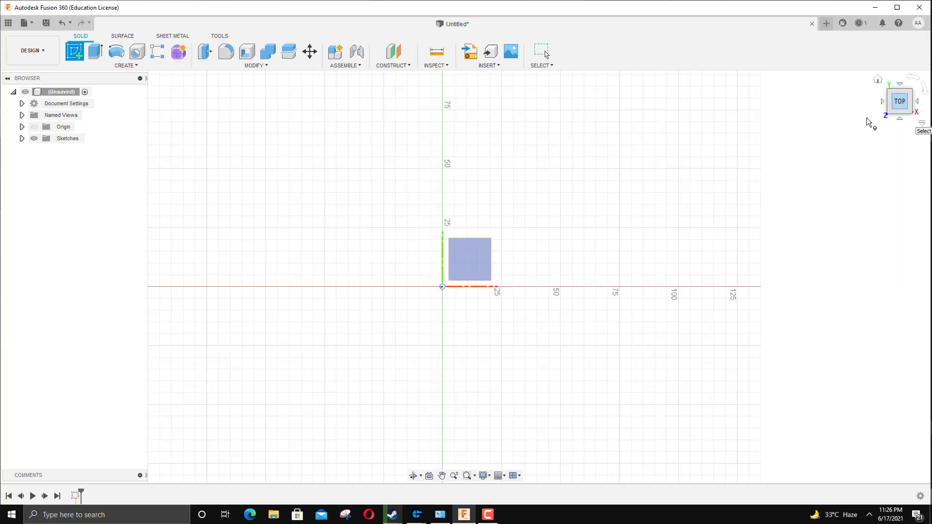
Draw a tall, narrow center rectangle centred on the origin
left_click(470, 253)
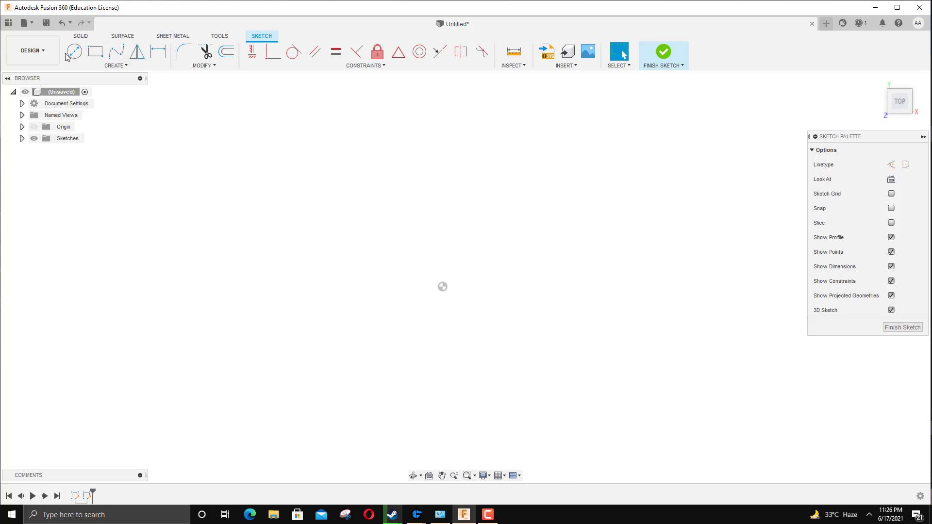
left_click(100, 55)
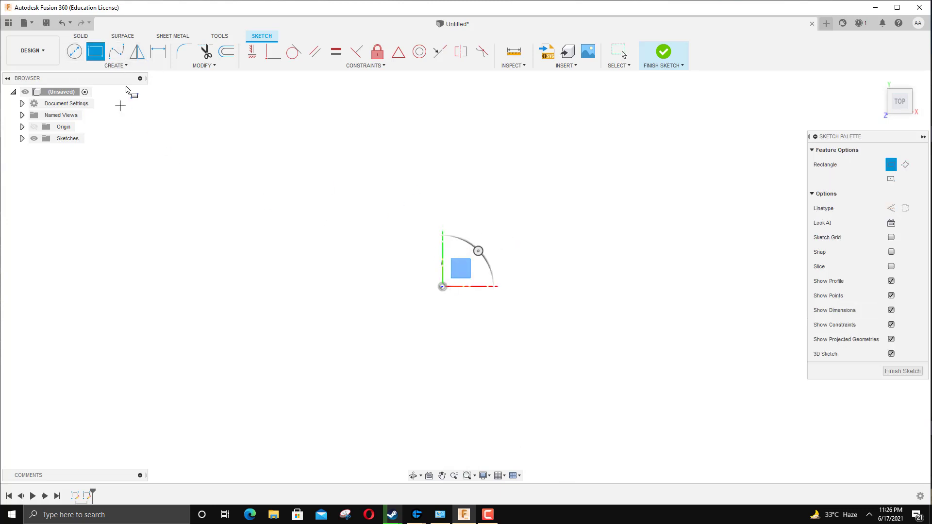
left_click(116, 67)
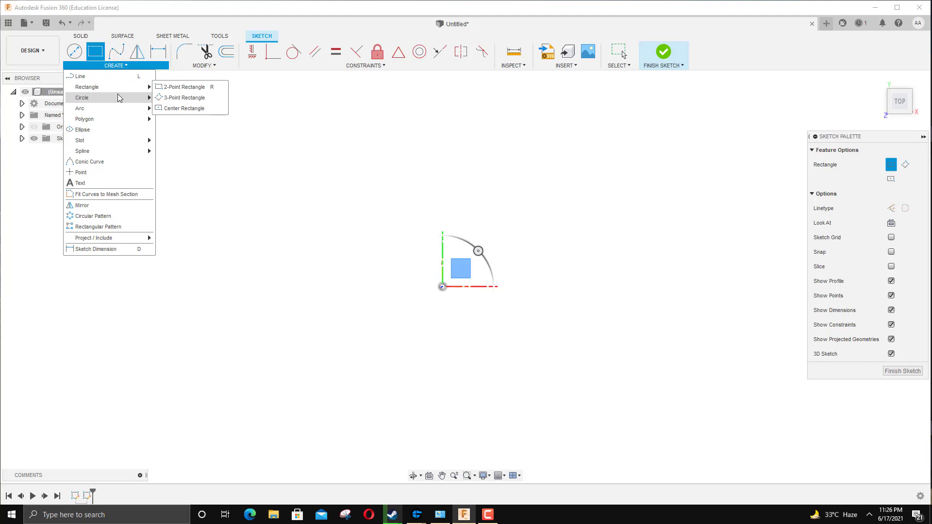
mouse_move(121, 88)
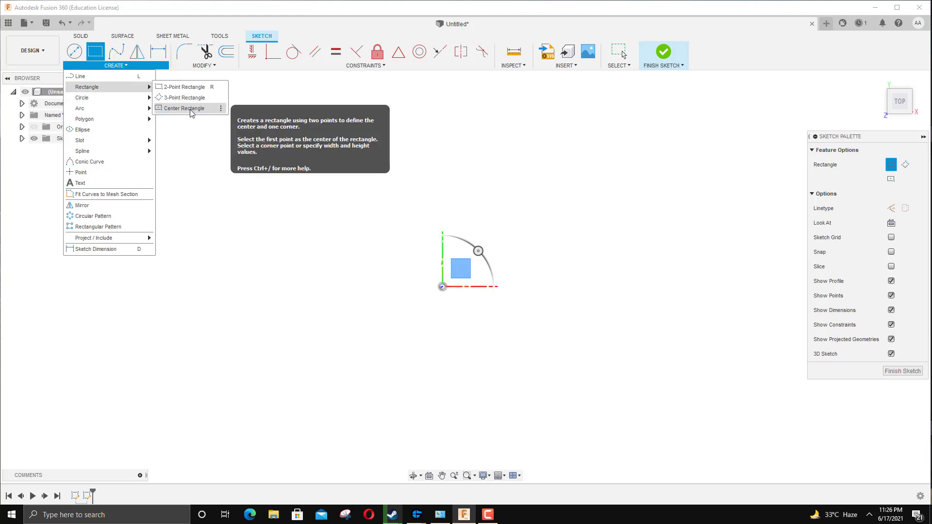
left_click(189, 109)
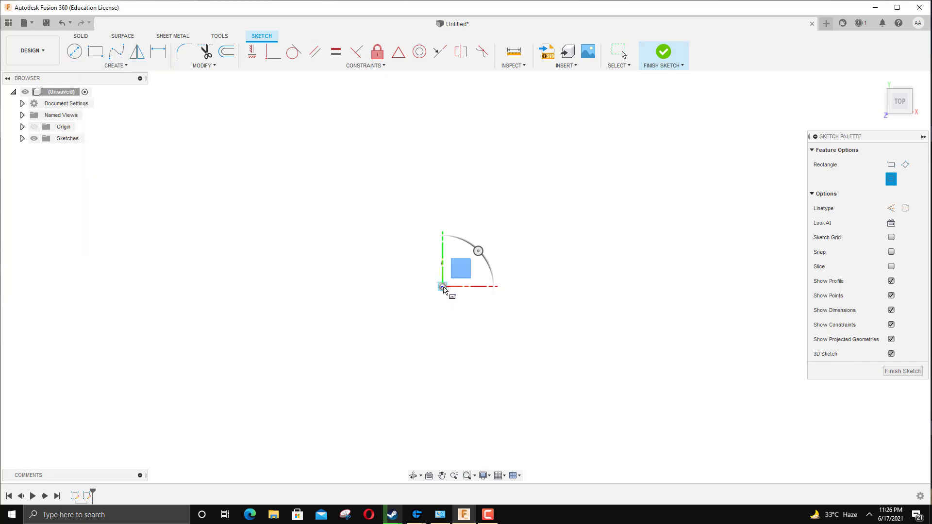
left_click(442, 287)
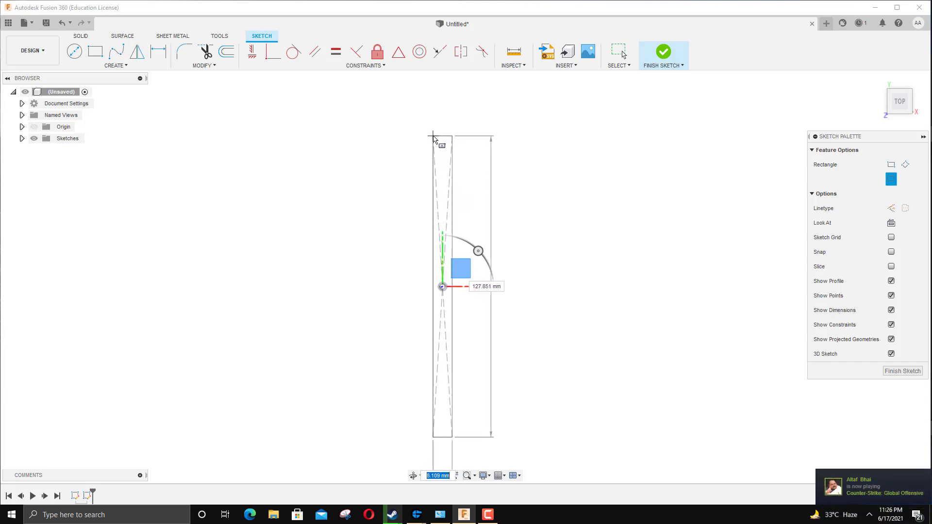
left_click(433, 136)
scroll(535, 233, "up", 2)
scroll(542, 235, "down", 4)
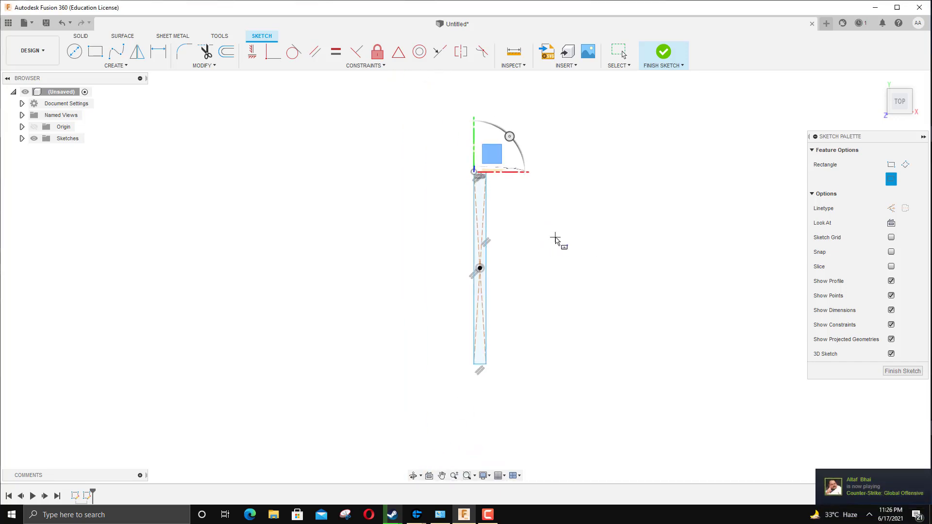
scroll(520, 238, "down", 2)
Dimension the rectangle's height to 500 mm
left_click(159, 51)
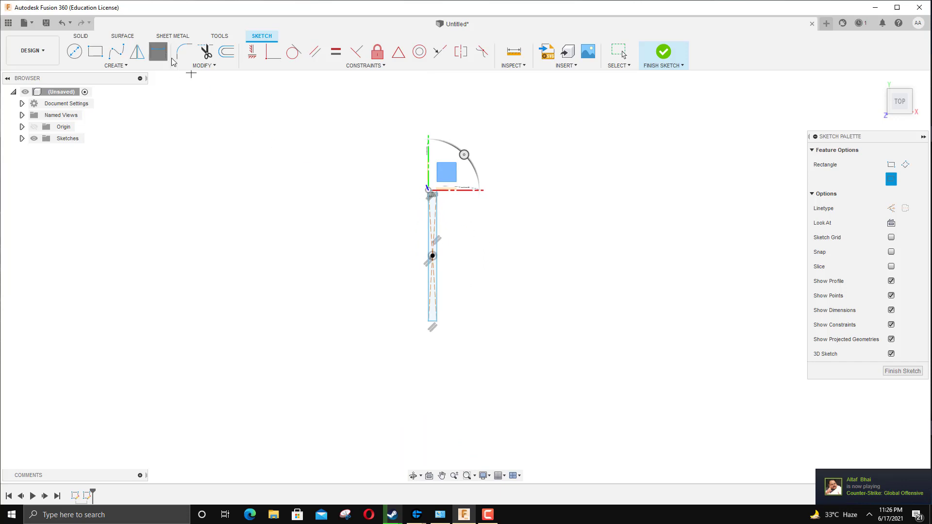
left_click(433, 192)
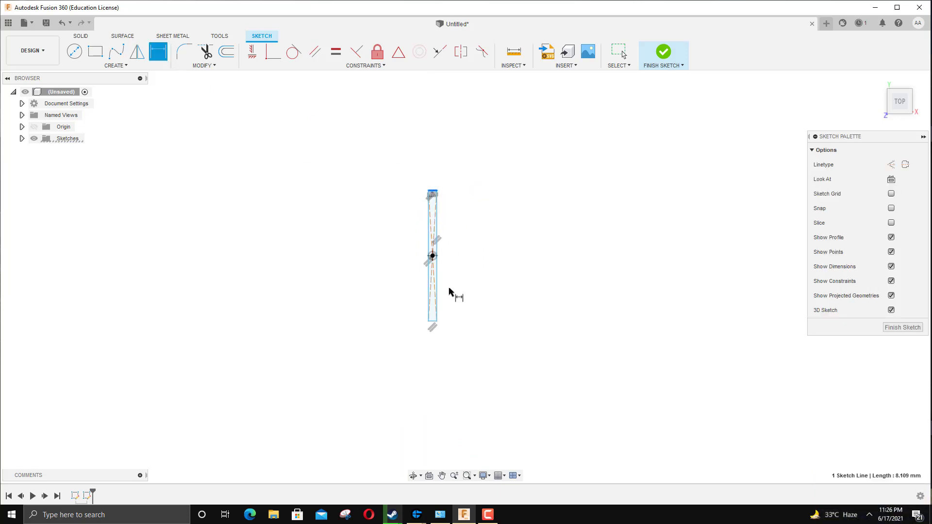
left_click(434, 321)
left_click(496, 324)
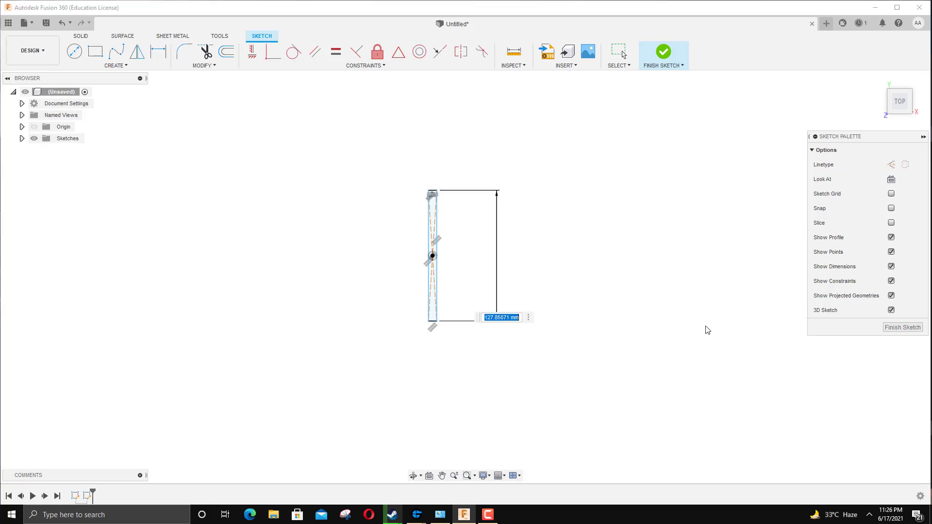
type("500")
key("Return")
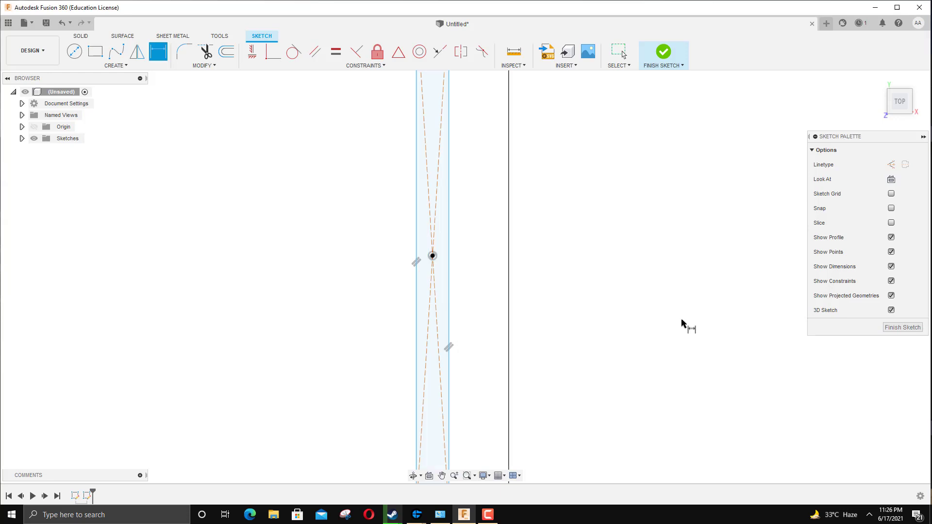
scroll(680, 323, "down", 3)
middle_click_drag(696, 302, 611, 271)
Dimension the rectangle's width to 10 mm
key("d")
left_click(467, 245)
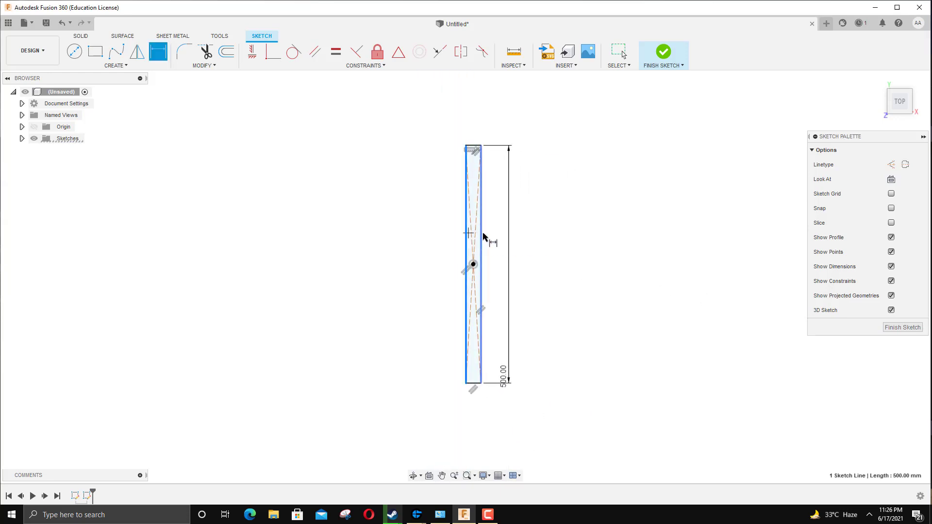
left_click(481, 234)
left_click(477, 122)
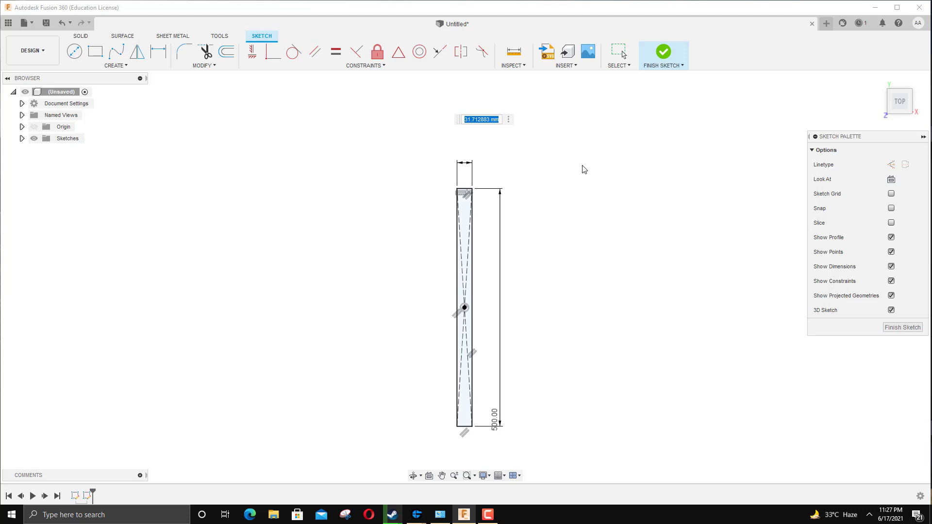
type("10")
key("Return")
key("d")
scroll(503, 324, "up", 2)
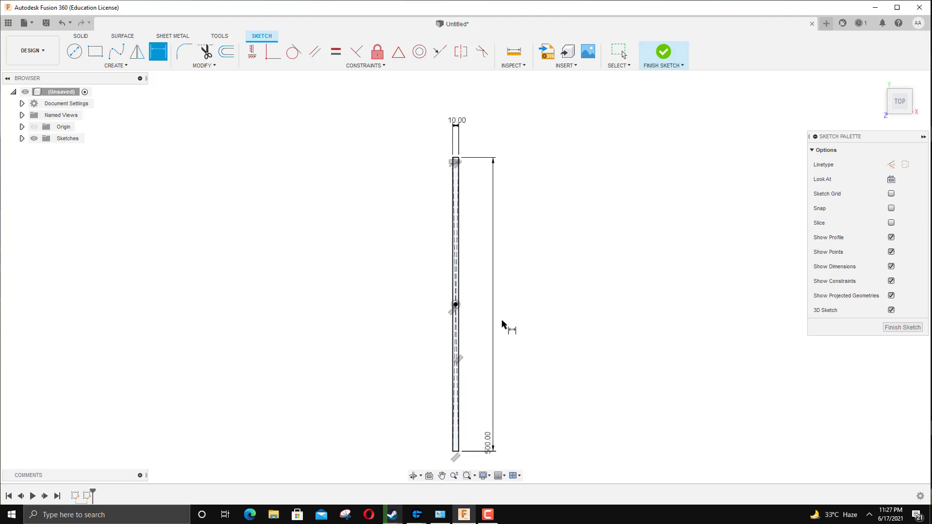
scroll(496, 321, "up", 2)
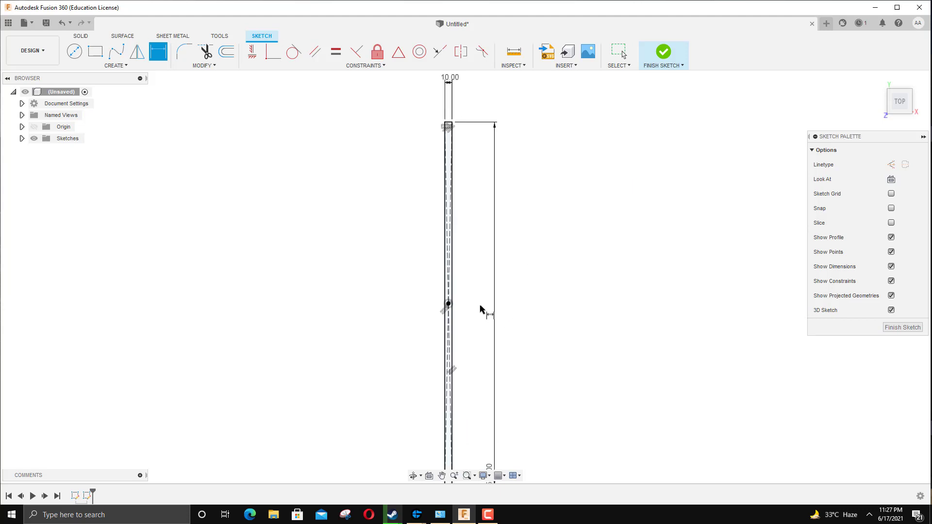
Finish the sketch and extrude the rectangle profile into a tall panel
left_click(664, 53)
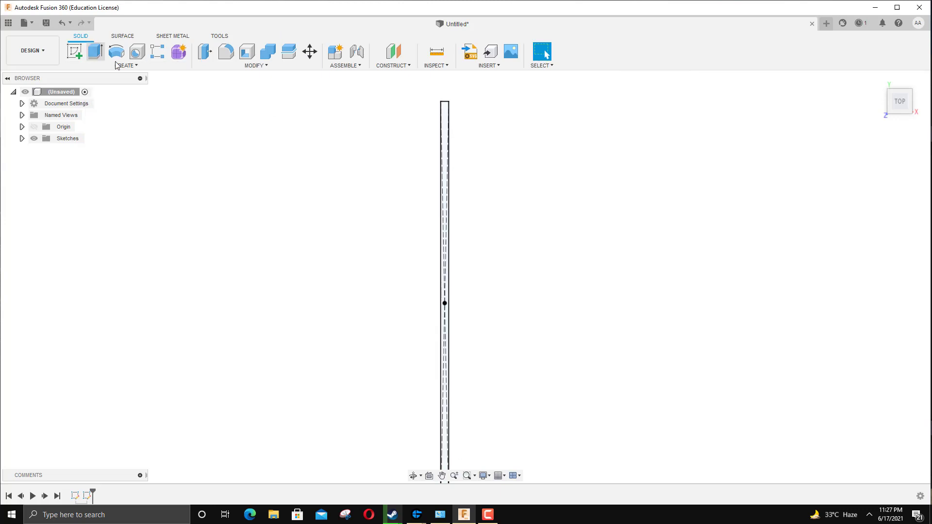
left_click(95, 53)
middle_click_drag(553, 253, 546, 204)
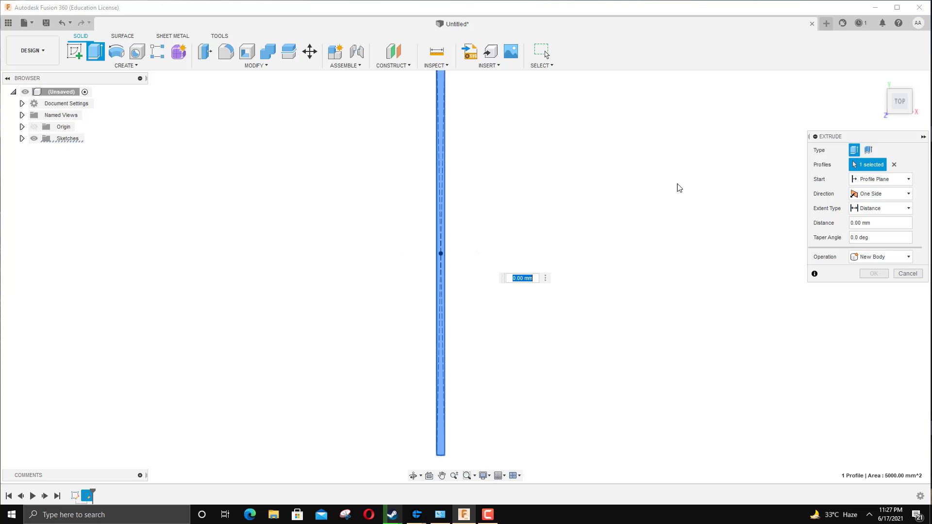
mouse_move(676, 188)
middle_mouse_down("shift")
mouse_move(926, 97)
mouse_move(929, 32)
middle_mouse_up("shift")
middle_click_drag(622, 209, 627, 156)
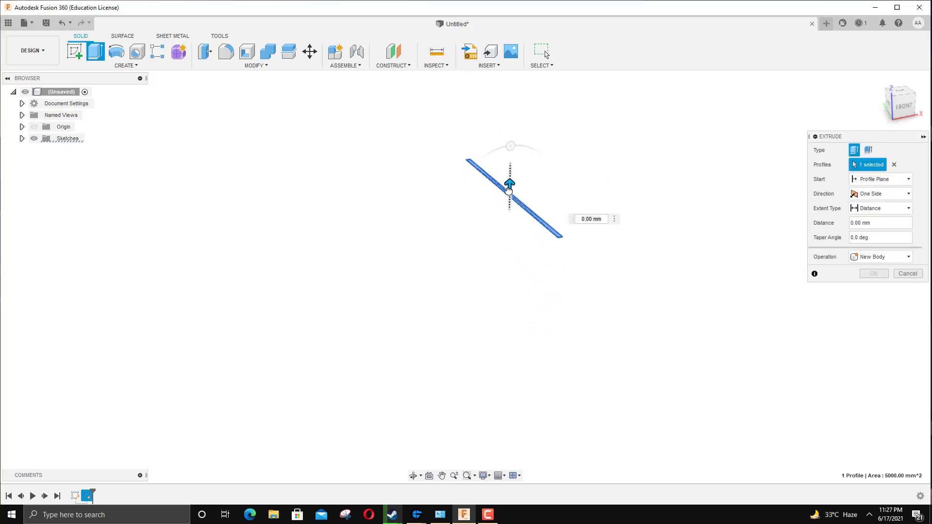
left_click_drag(510, 185, 505, 423)
middle_click_drag(604, 311, 633, 129)
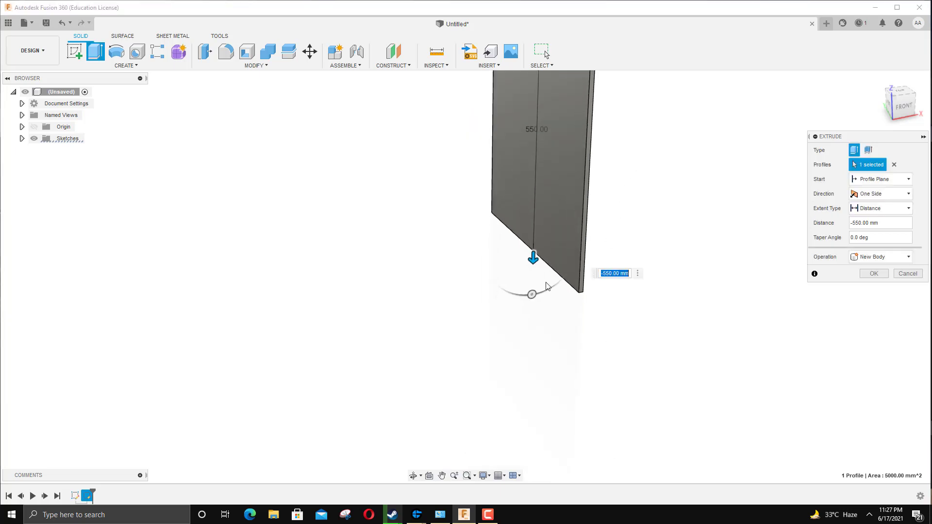
left_click_drag(533, 257, 526, 410)
middle_click_drag(602, 369, 635, 310)
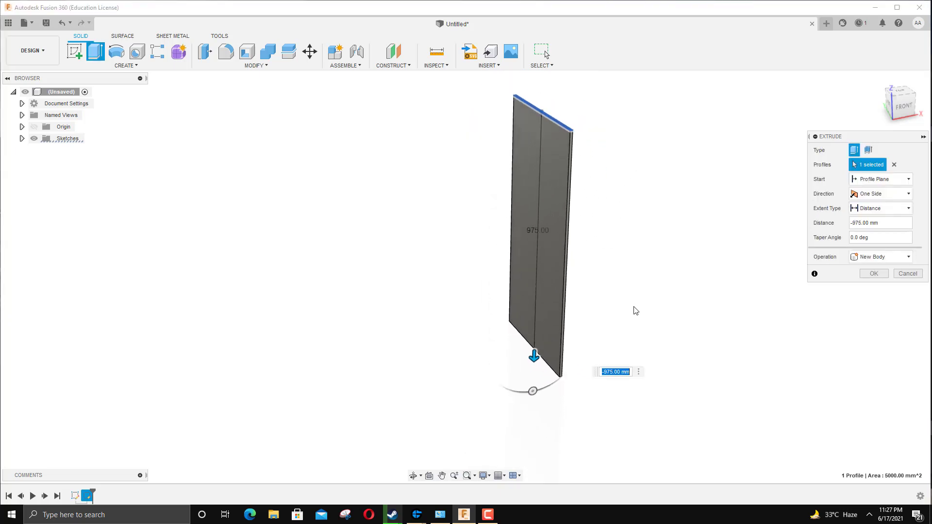
Set the extrusion distance to 1000 mm, flipped downward to -1000 mm
type("100")
key("Return")
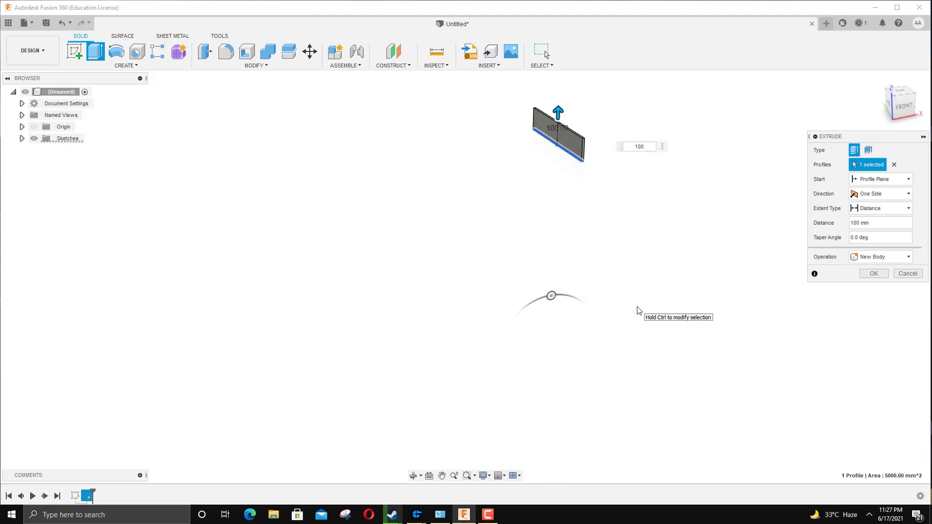
key("Return")
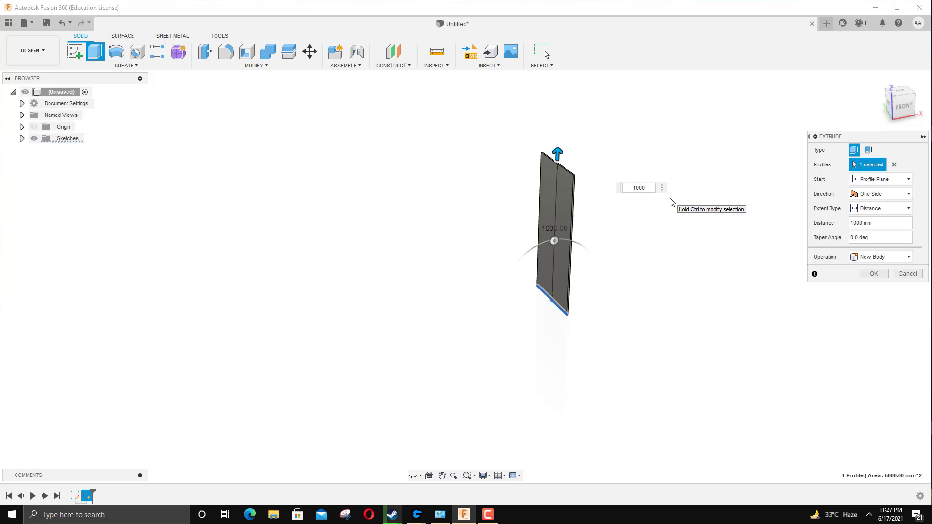
key("Return")
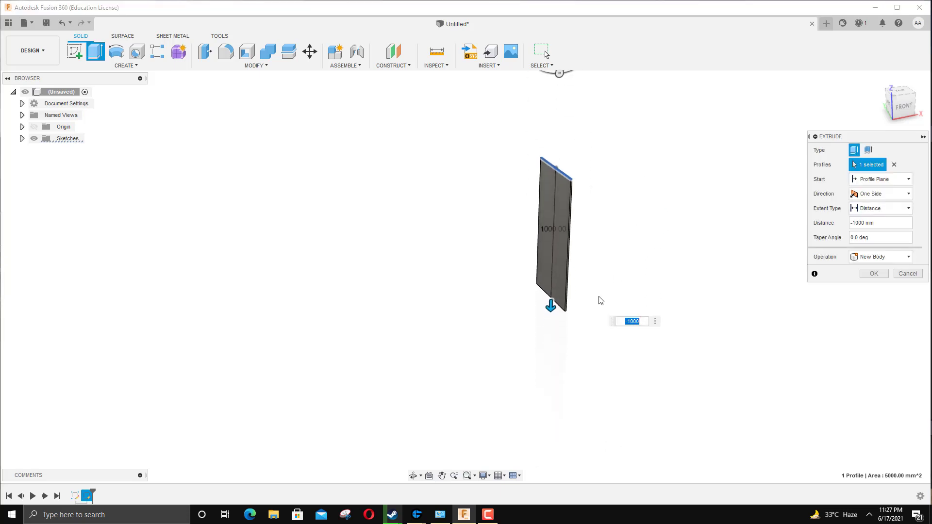
scroll(644, 235, "up", 5)
middle_click_drag(606, 235, 672, 210)
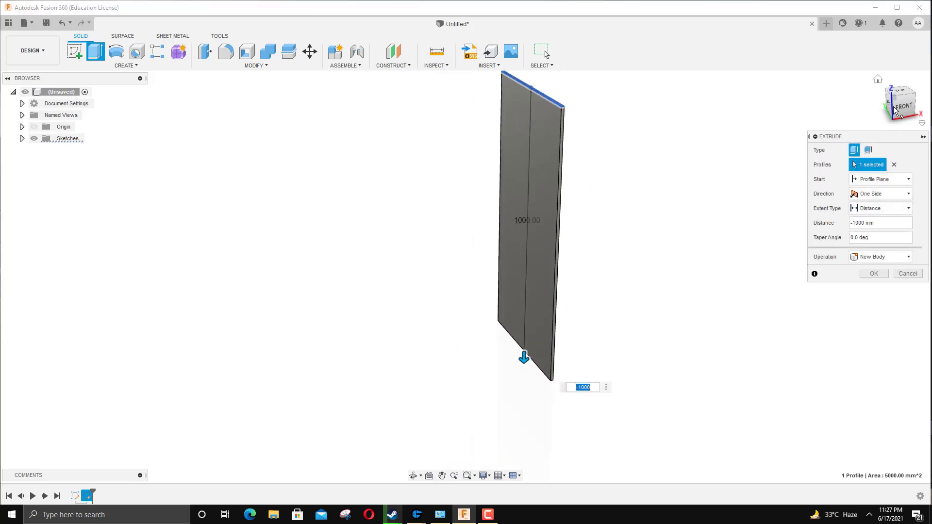
mouse_move(904, 106)
left_mouse_down()
mouse_move(922, 99)
mouse_move(911, 102)
mouse_move(918, 106)
left_mouse_up()
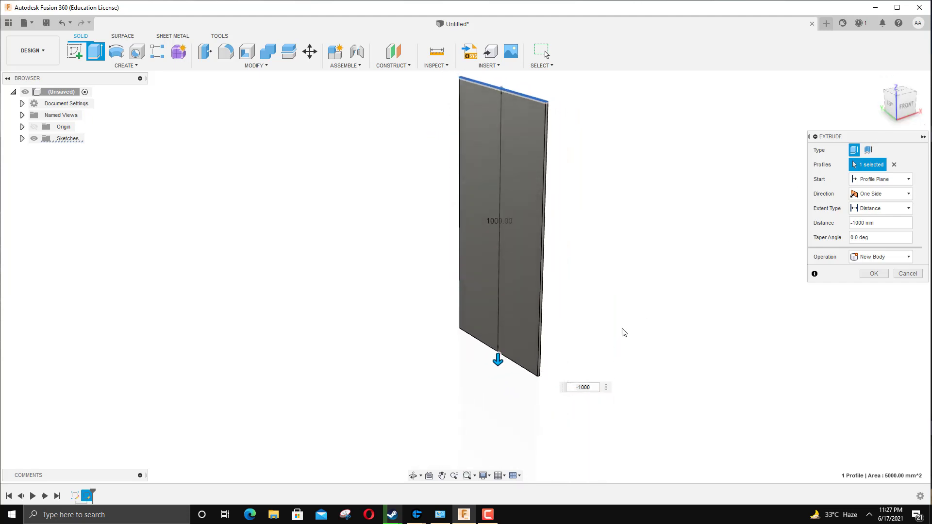
Set the extrude operation to New Component
left_click(874, 260)
left_click(875, 260)
left_click(876, 260)
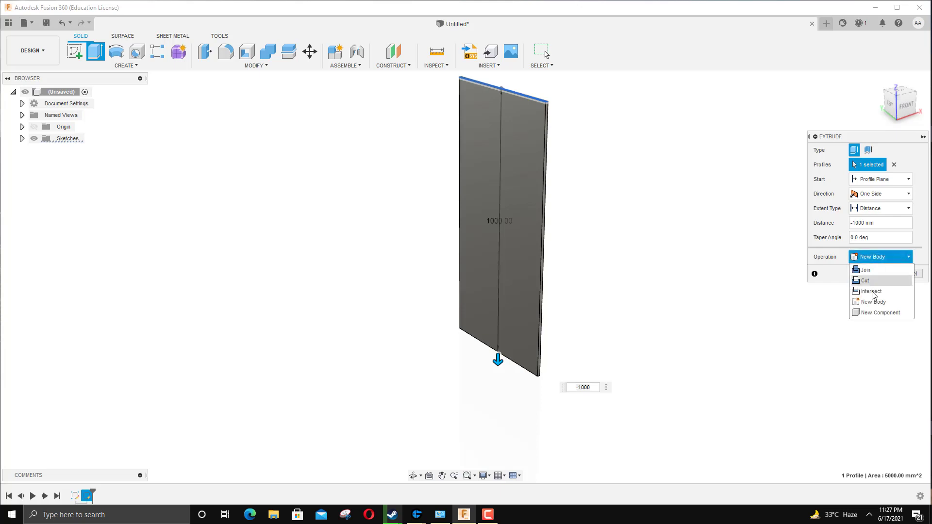
left_click(872, 314)
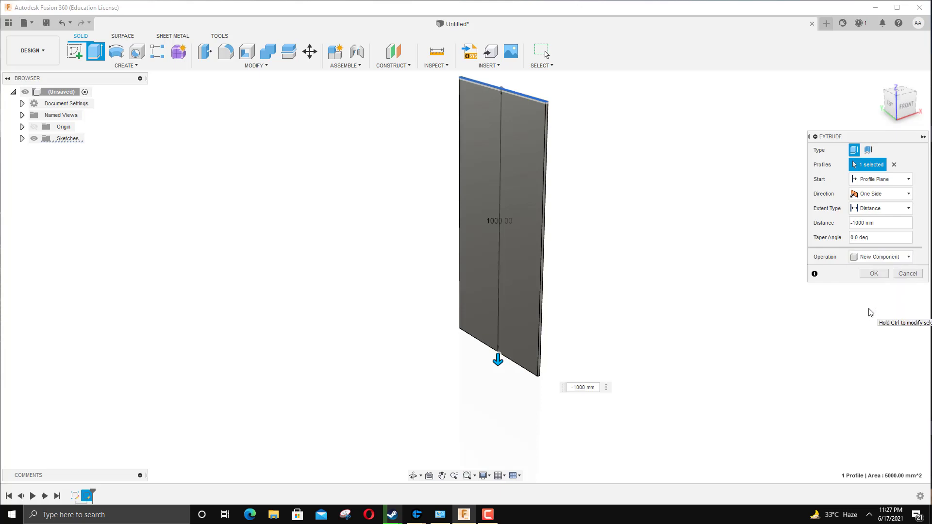
left_click(874, 274)
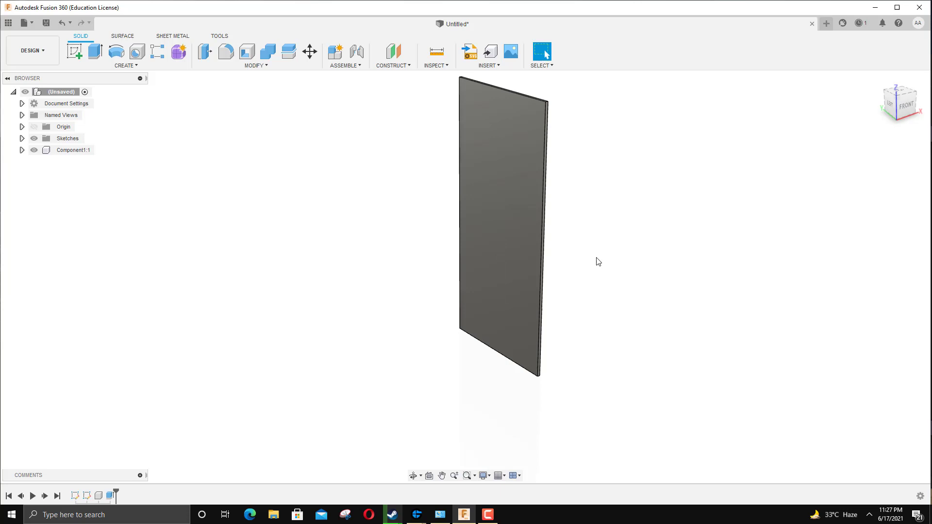
scroll(599, 262, "down", 1)
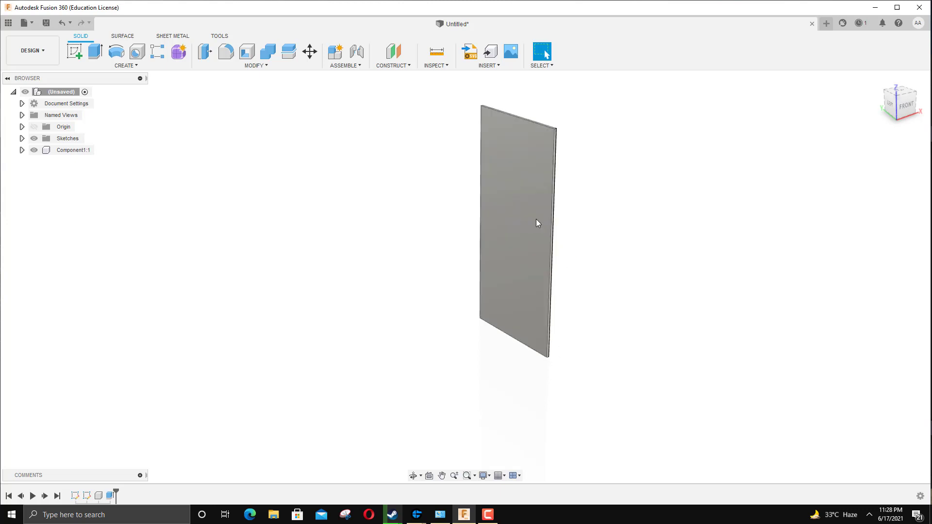
middle_click_drag(582, 156, 621, 205)
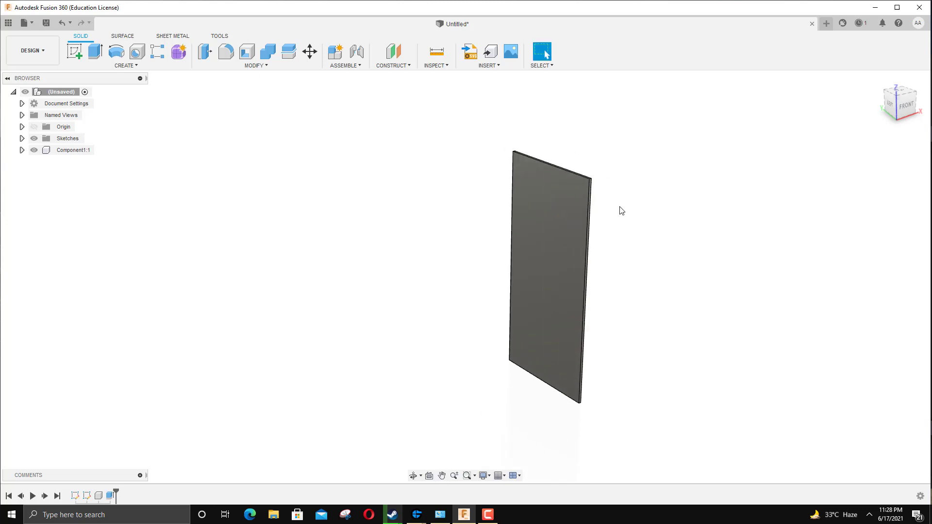
Start a sketch on the panel face and draw a 2-point rectangle across its top
left_click(83, 57)
left_click(532, 196)
scroll(395, 250, "up", 5)
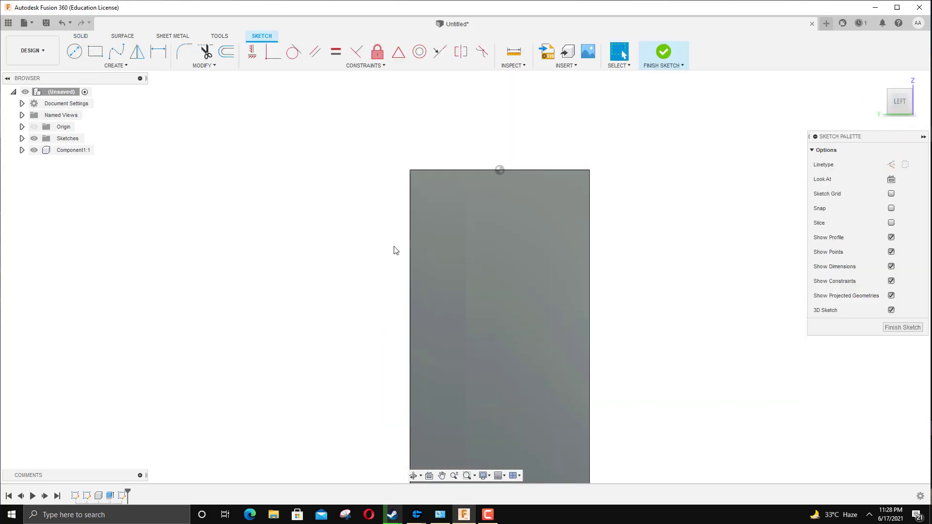
mouse_move(643, 202)
middle_mouse_down()
mouse_move(566, 159)
mouse_move(559, 165)
middle_mouse_up()
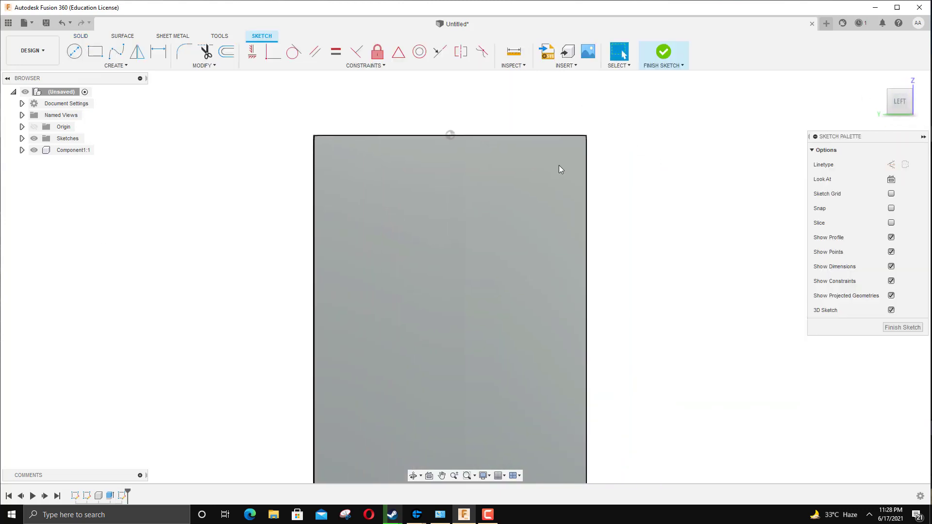
left_click(101, 57)
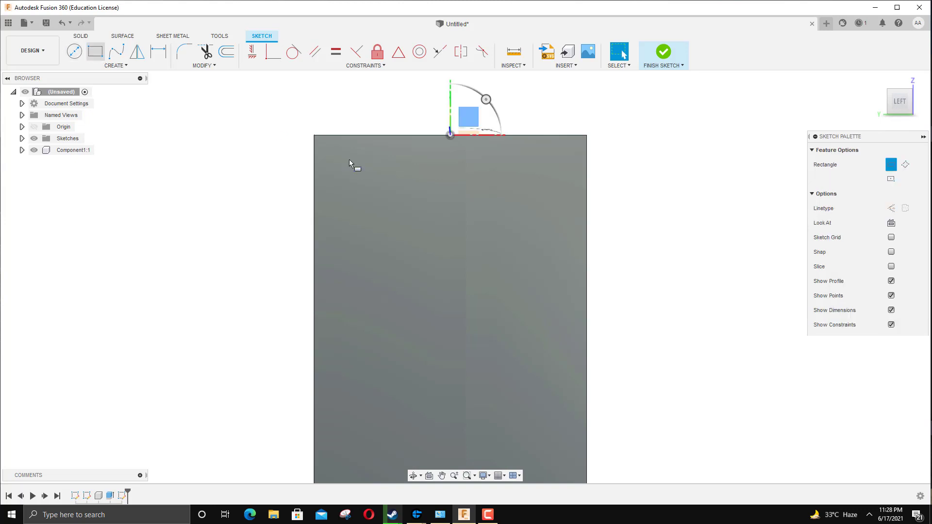
left_click(314, 135)
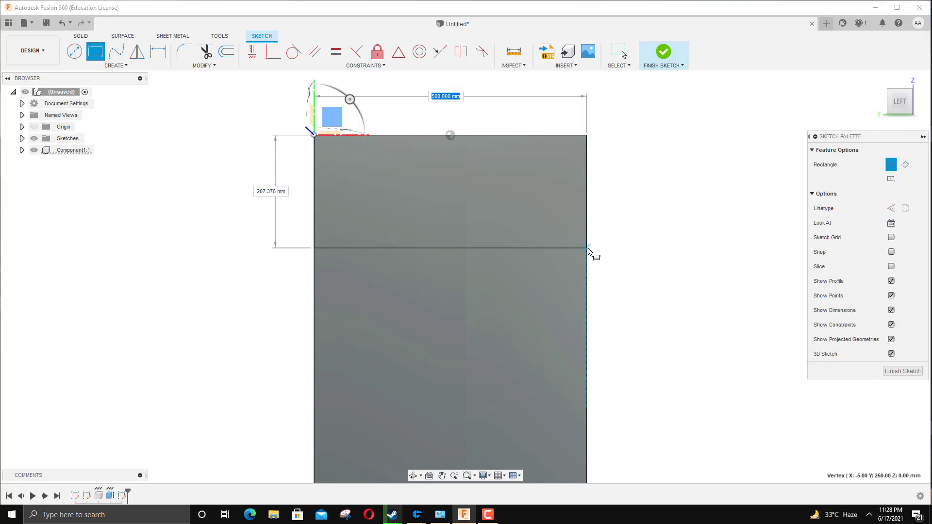
left_click(588, 253)
Dimension the rectangle's height to 200 mm
left_click(158, 51)
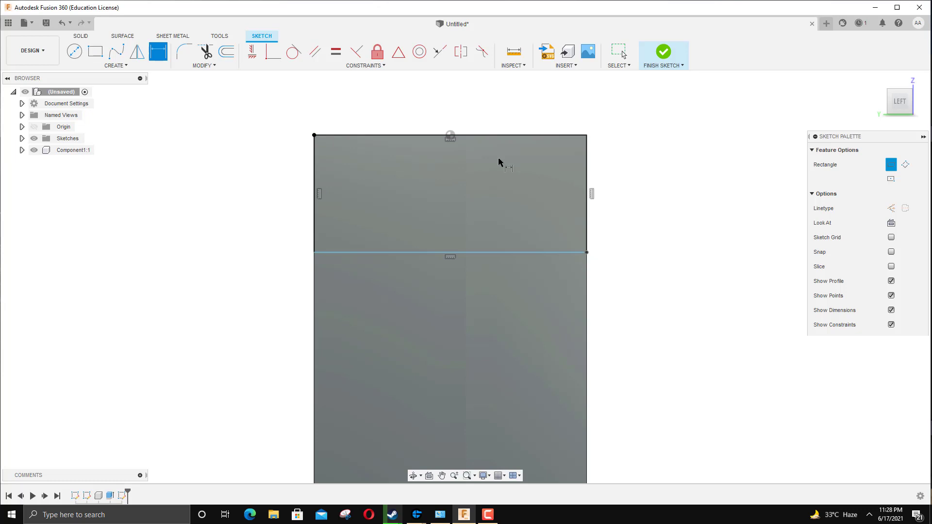
left_click(504, 136)
left_click(552, 252)
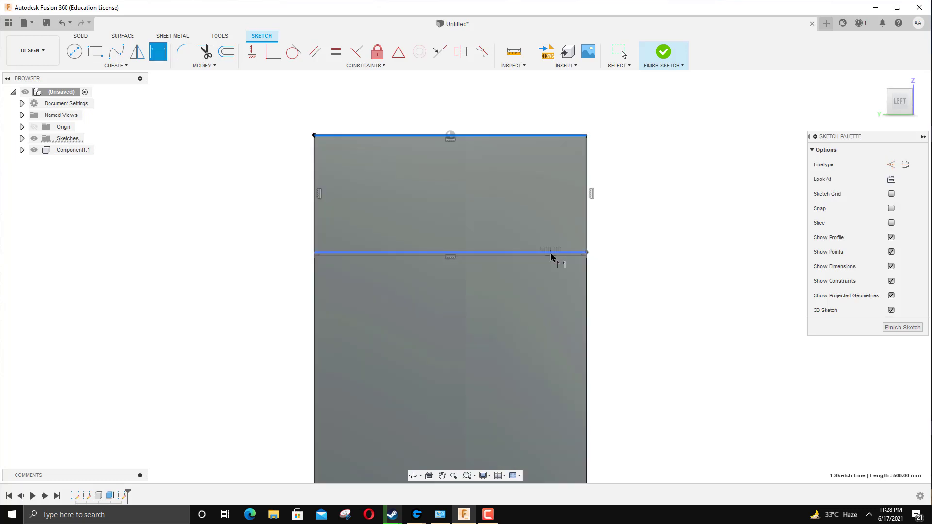
left_click(652, 253)
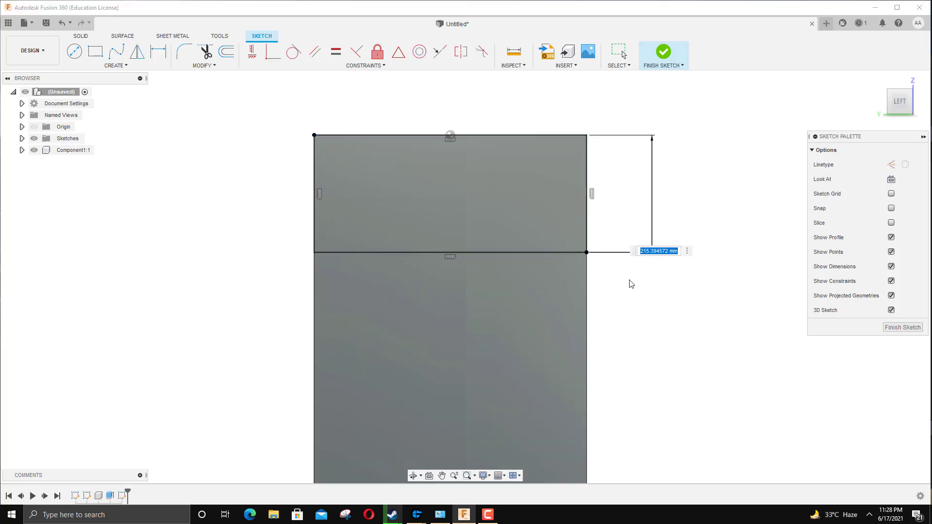
type("200")
key("Return")
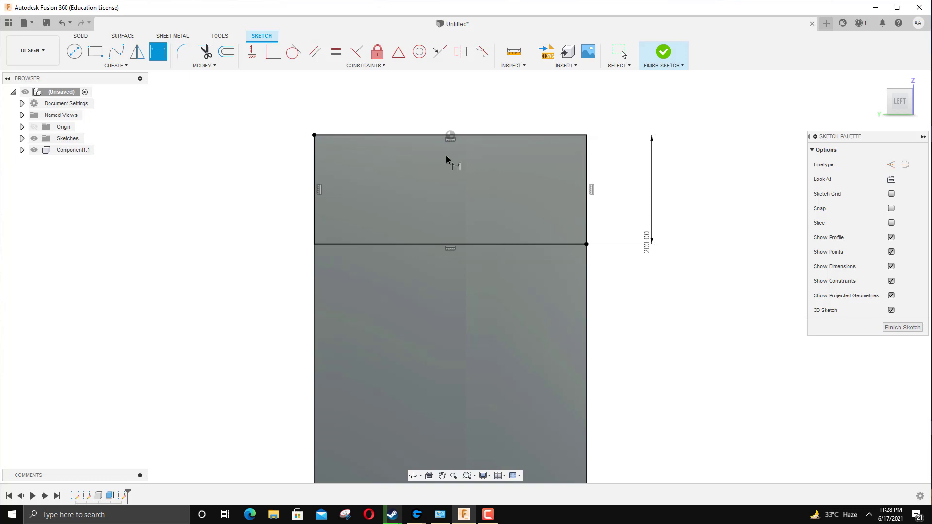
Begin another rectangle at the top-left corner of the panel face
scroll(528, 255, "up", 2)
scroll(672, 349, "down", 3)
middle_click_drag(665, 305, 639, 165)
scroll(640, 214, "down", 2)
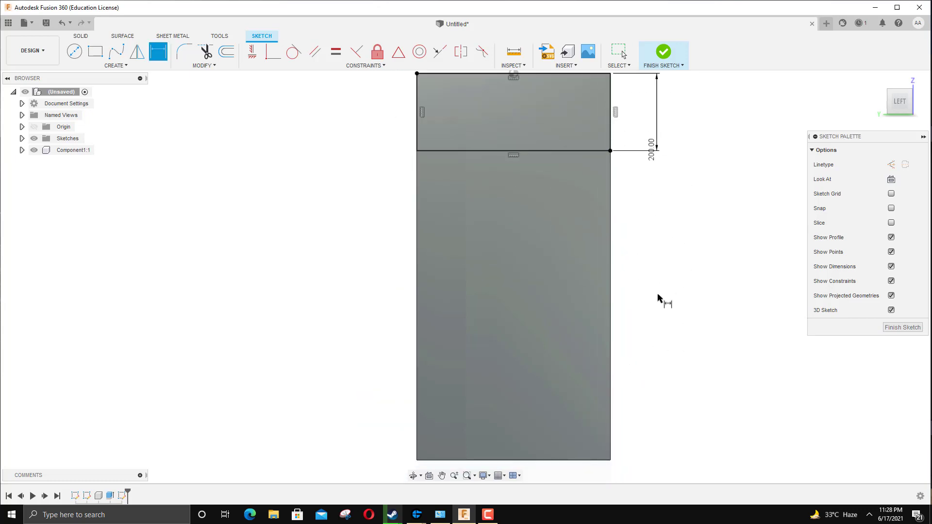
mouse_move(658, 275)
middle_mouse_down()
mouse_move(632, 320)
mouse_move(616, 268)
mouse_move(606, 298)
middle_mouse_up()
scroll(558, 158, "up", 3)
scroll(606, 260, "down", 3)
scroll(578, 228, "up", 4)
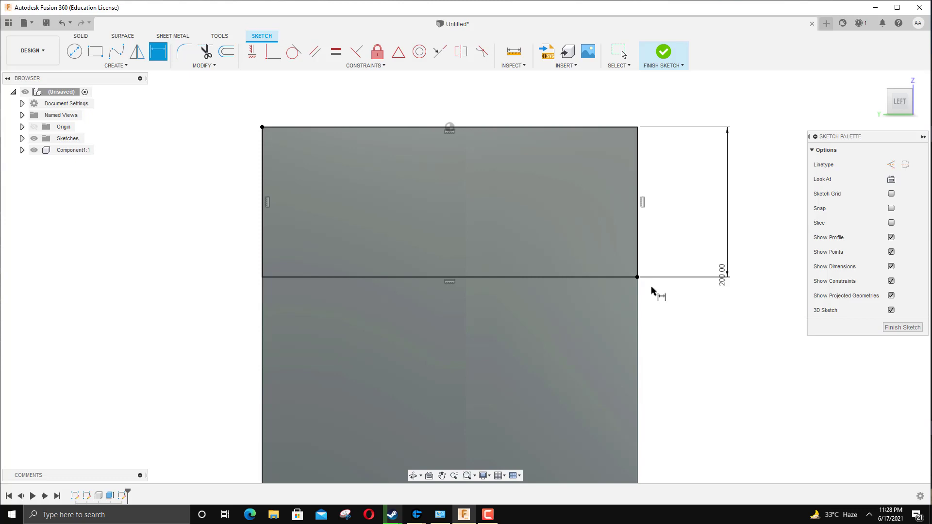
middle_click_drag(684, 309, 696, 310)
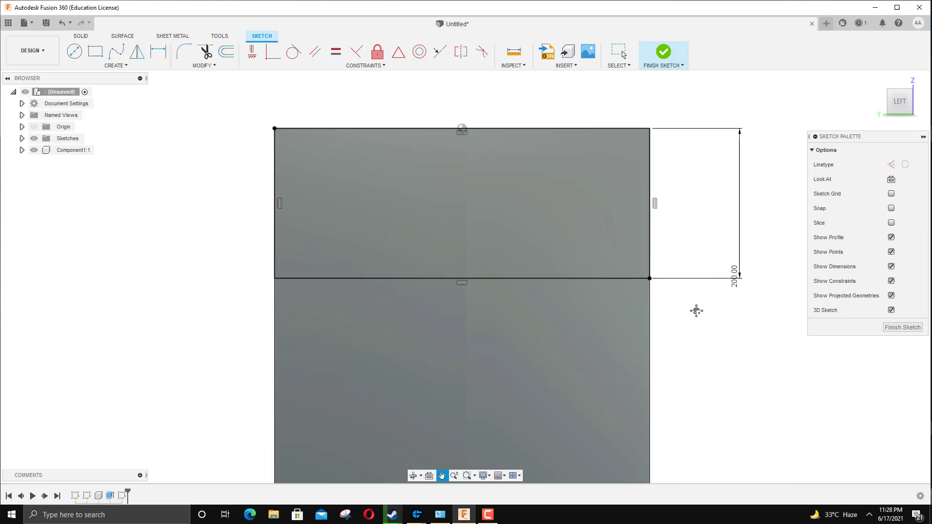
left_click(99, 56)
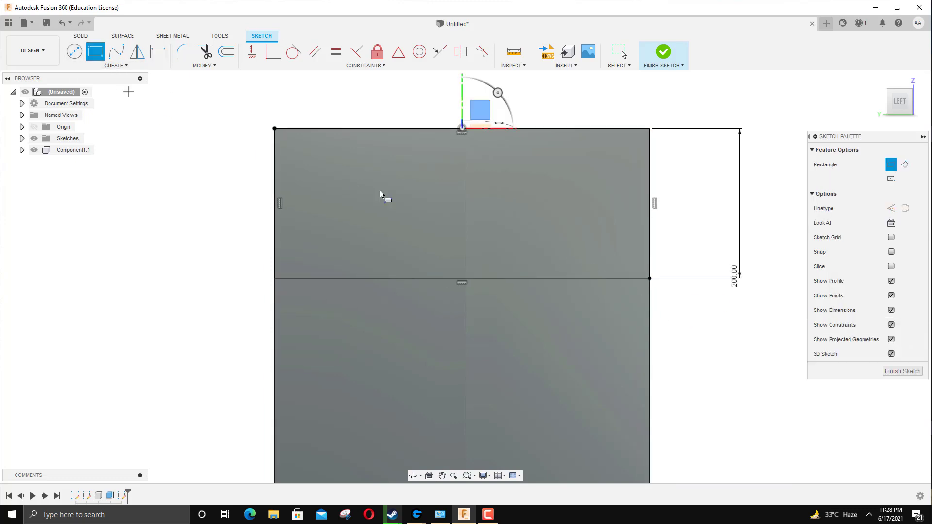
left_click(275, 129)
Offset the 200 mm top rectangle 10 mm inward, then finish the sketch
left_click(229, 58)
left_click(342, 129)
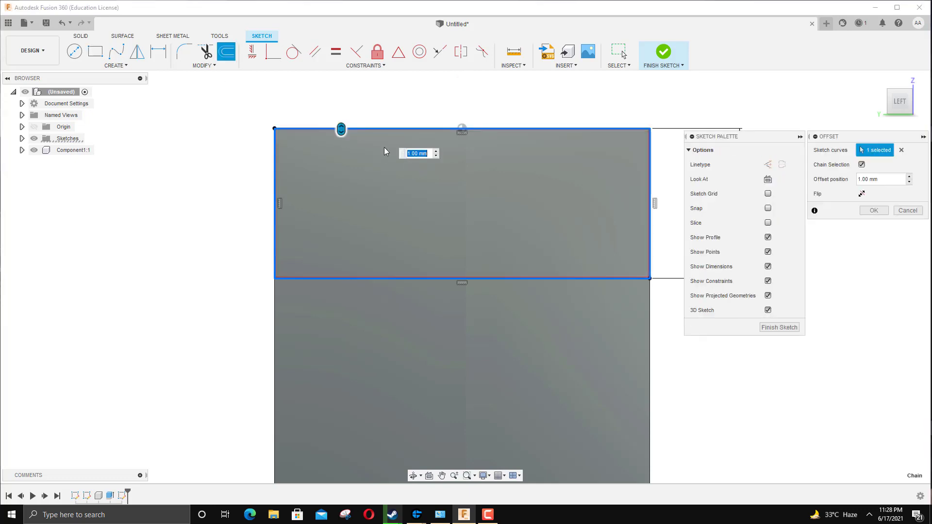
left_click_drag(341, 129, 342, 135)
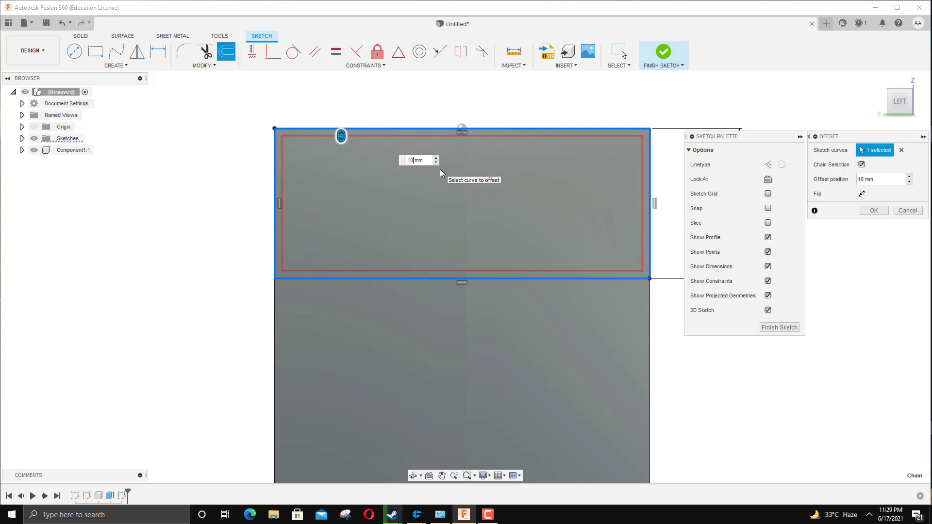
left_click(777, 329)
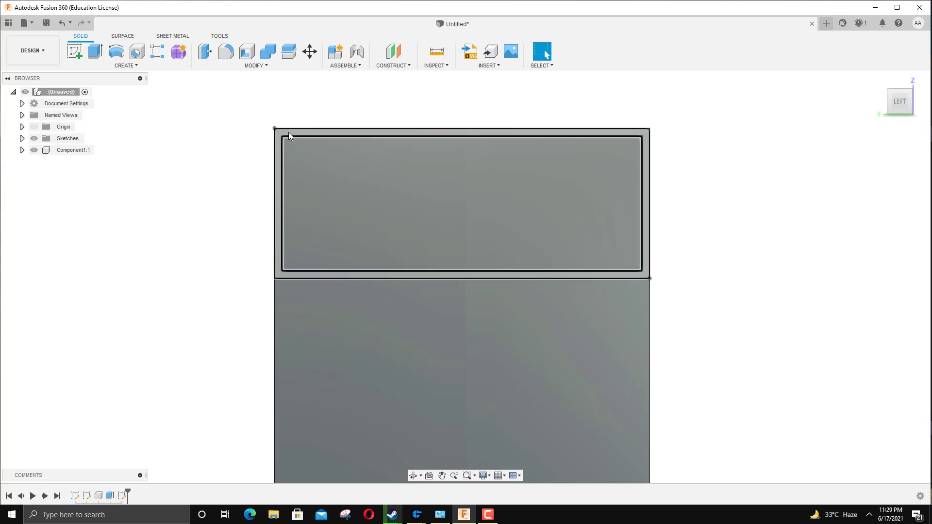
Select the frame-shaped profile between the two rectangles
left_click(288, 132)
left_click_drag(901, 101, 888, 106)
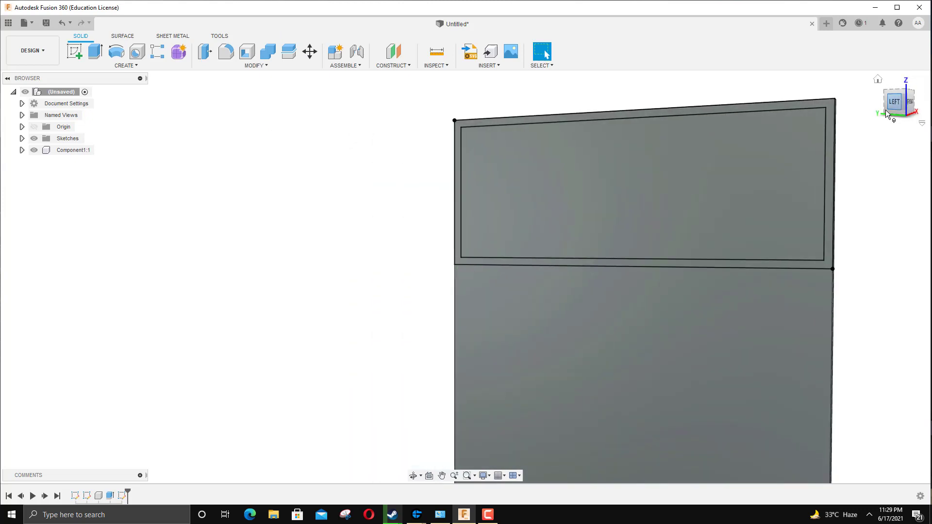
middle_click_drag(740, 189, 641, 188)
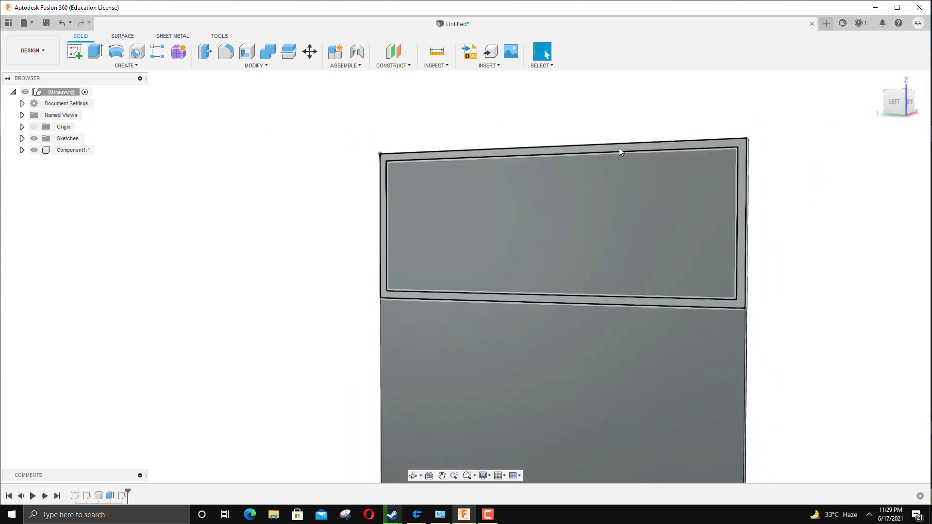
left_click(619, 147)
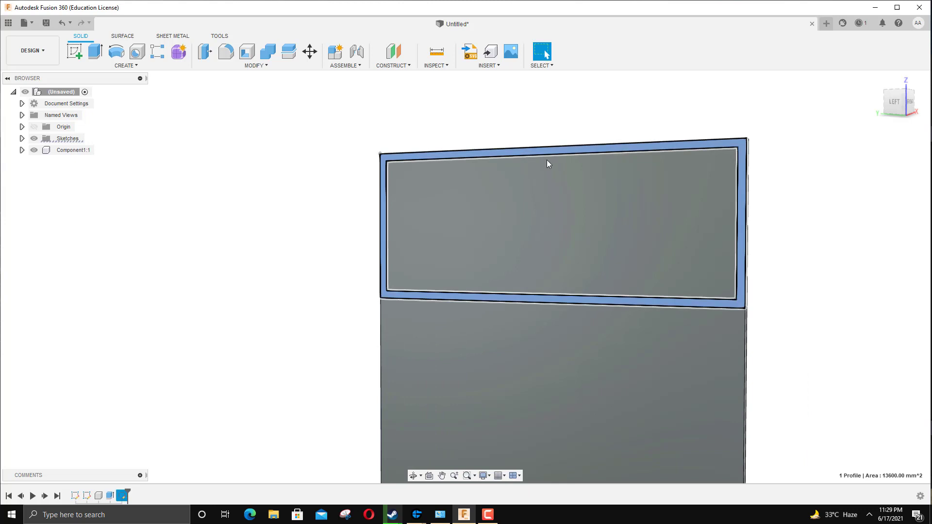
Extrude the frame 200 mm with Join to form an open box on the panel
left_click(93, 55)
left_click_drag(546, 295, 453, 319)
scroll(514, 311, "down", 4)
left_click_drag(894, 106, 843, 122)
scroll(768, 149, "down", 1)
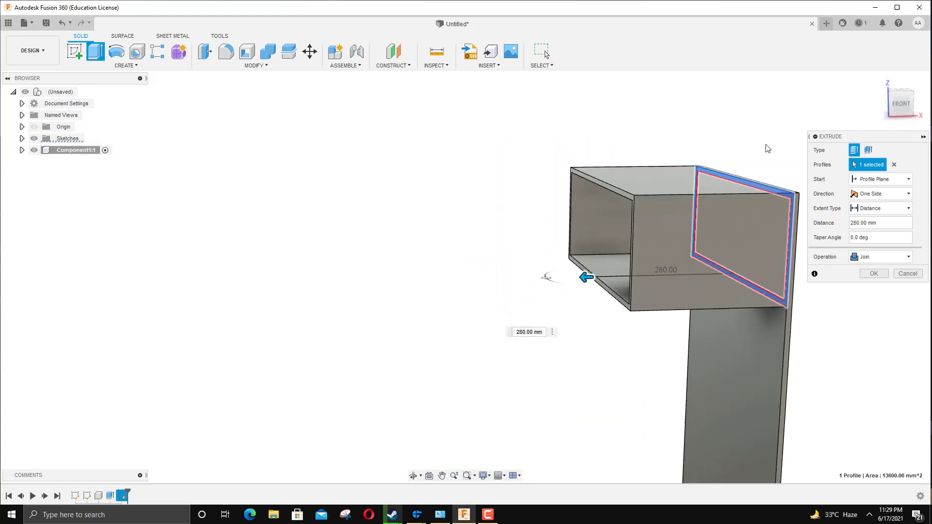
middle_click_drag(768, 148, 656, 144)
left_click(452, 274)
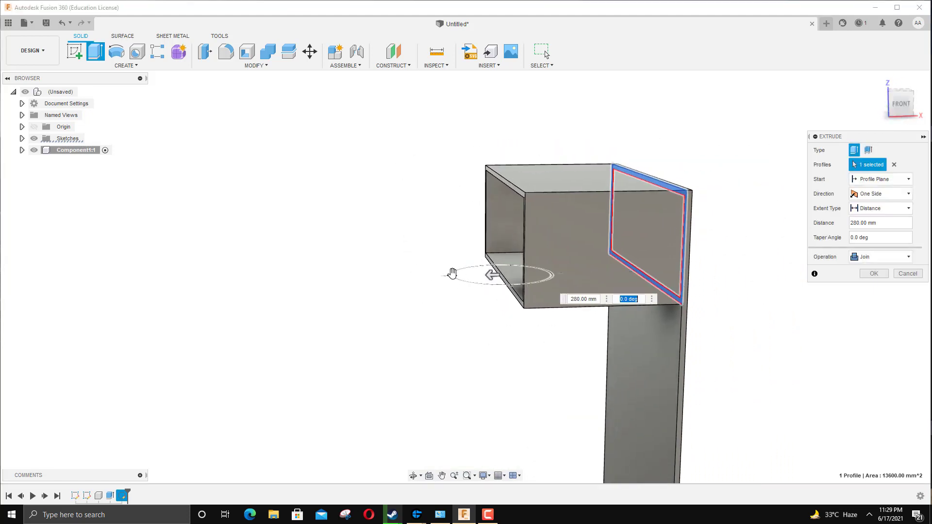
left_click_drag(491, 275, 537, 272)
mouse_move(537, 272)
middle_mouse_down("shift")
mouse_move(439, 268)
mouse_move(406, 313)
mouse_move(387, 306)
mouse_move(431, 270)
mouse_move(642, 233)
mouse_move(628, 200)
middle_mouse_up("shift")
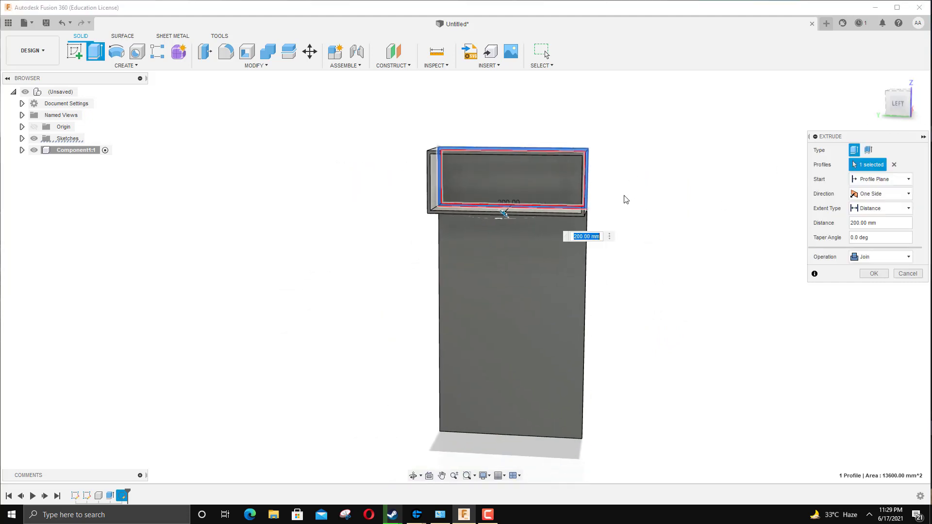
left_click(869, 258)
left_click(869, 258)
left_click(874, 275)
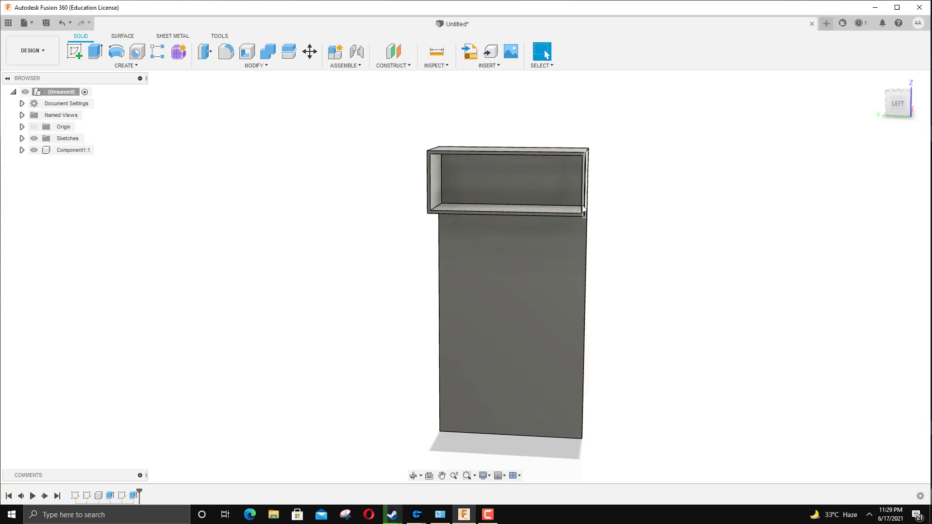
middle_click_drag(622, 287, 571, 275)
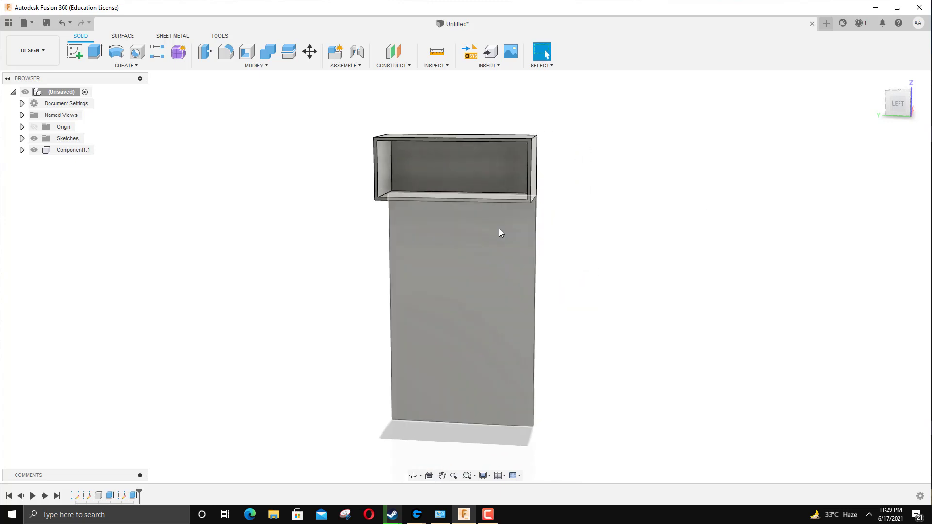
left_click(122, 66)
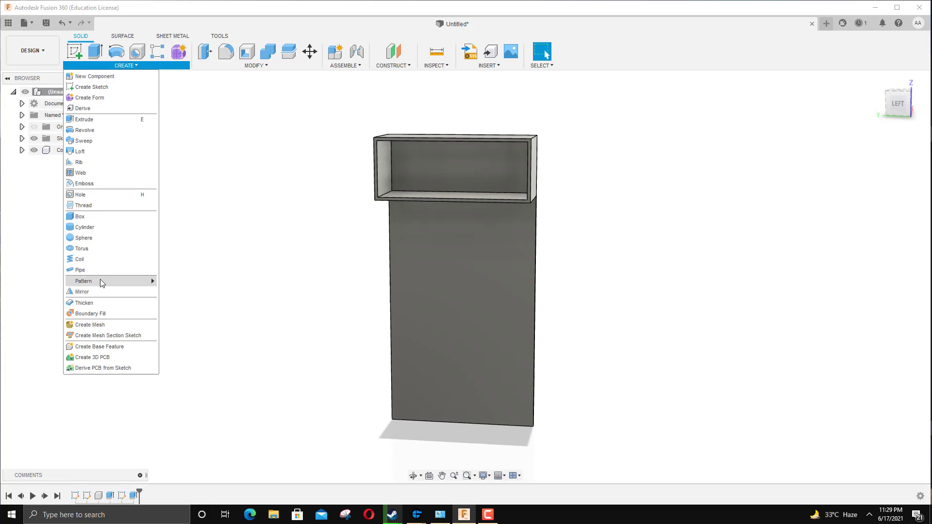
mouse_move(101, 282)
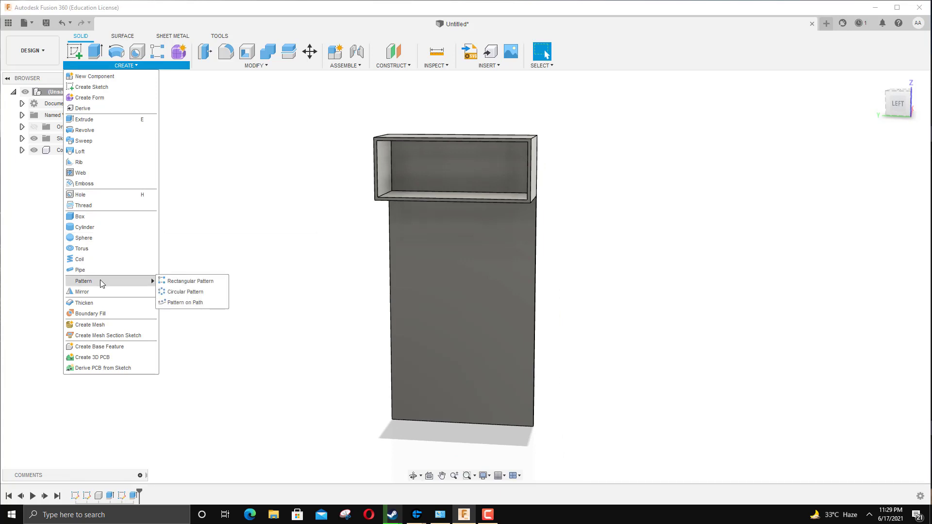
left_click(175, 282)
middle_click_drag(358, 225, 424, 248)
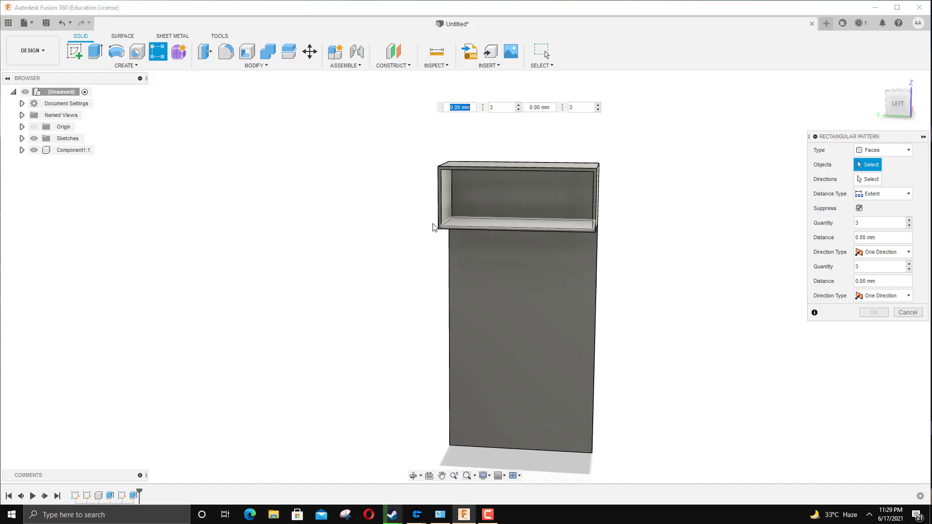
scroll(590, 200, "up", 4)
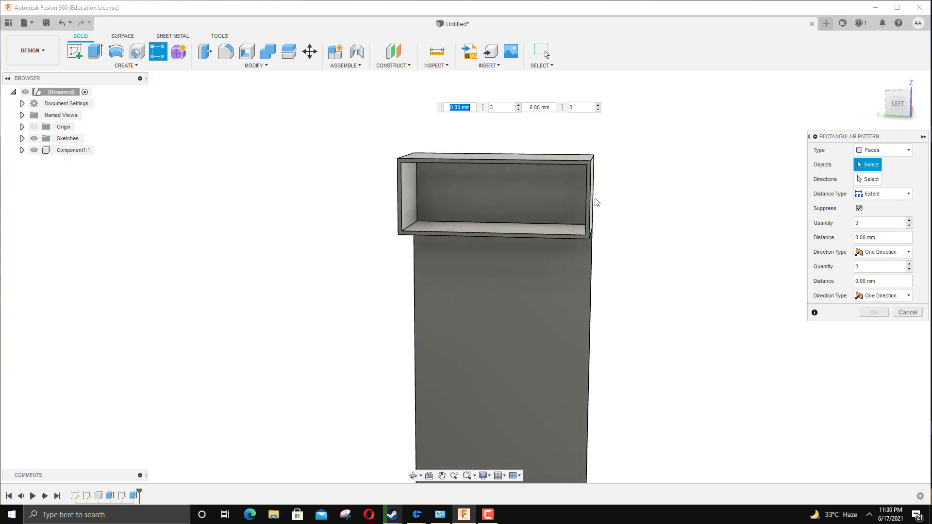
left_click(882, 150)
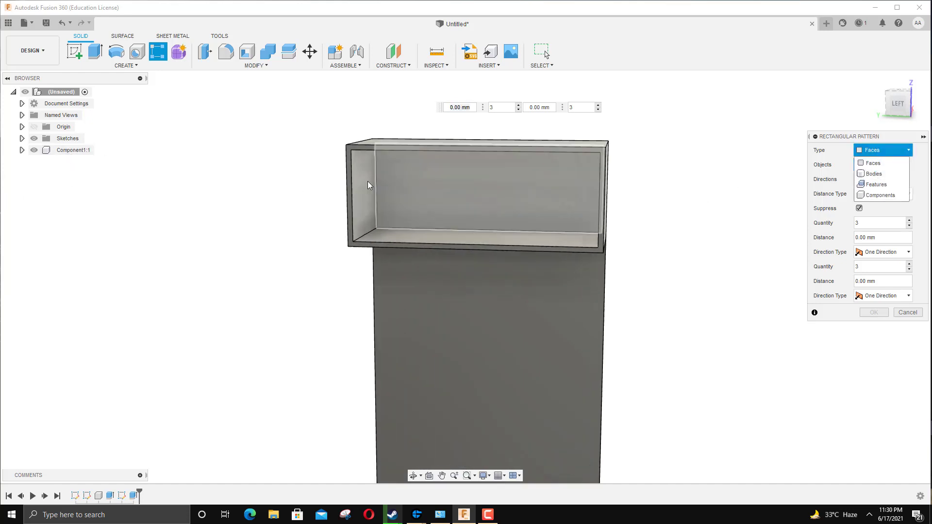
left_click(22, 150)
left_click(30, 174)
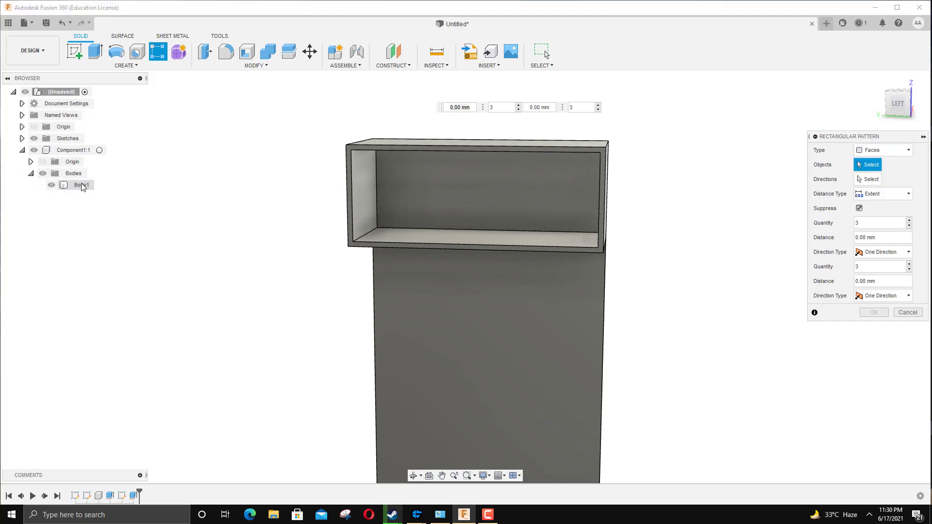
left_click(526, 239)
left_click(907, 313)
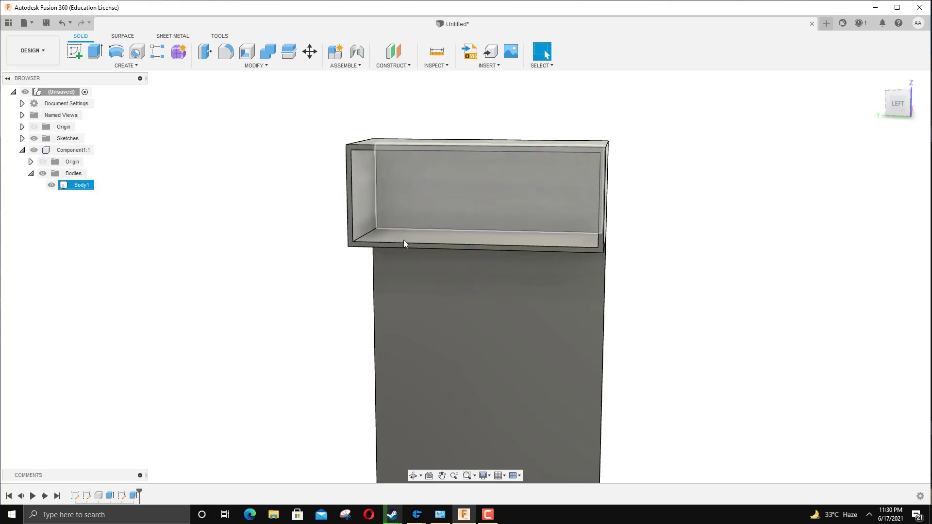
Edit the top box extrusion from the timeline to New Body, making it Body2
middle_click_drag(266, 288, 222, 257)
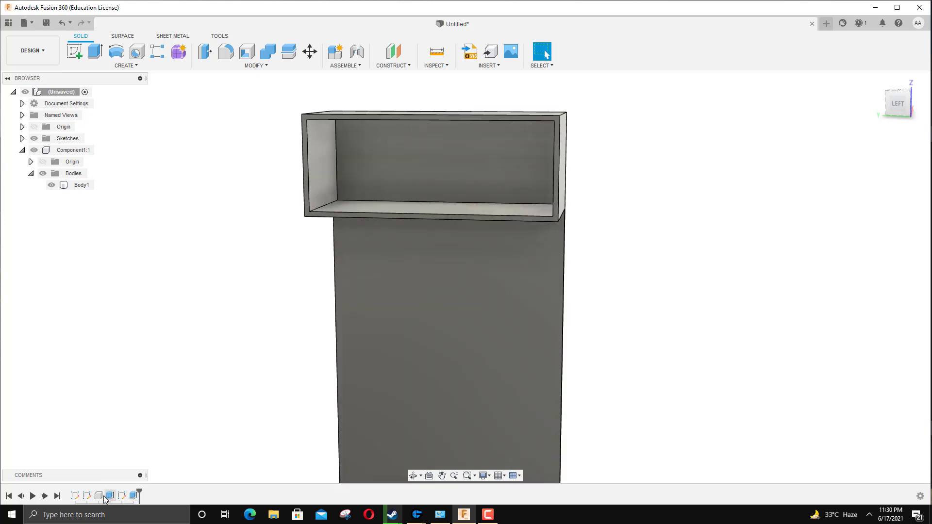
double_click(134, 495)
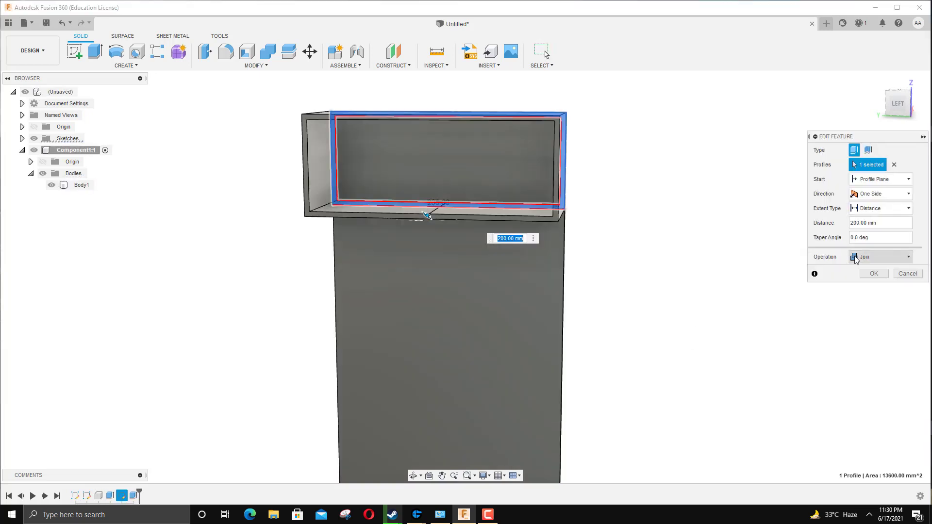
left_click(881, 257)
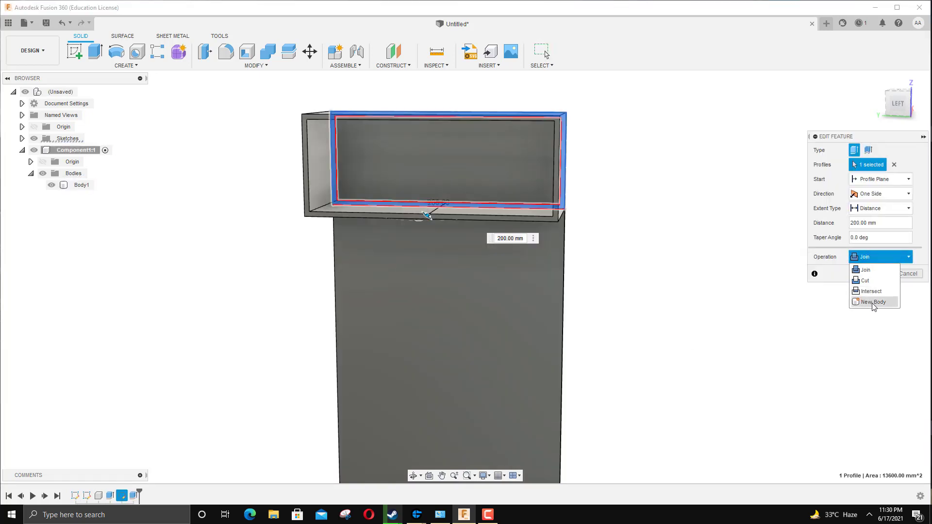
left_click(873, 302)
left_click(874, 274)
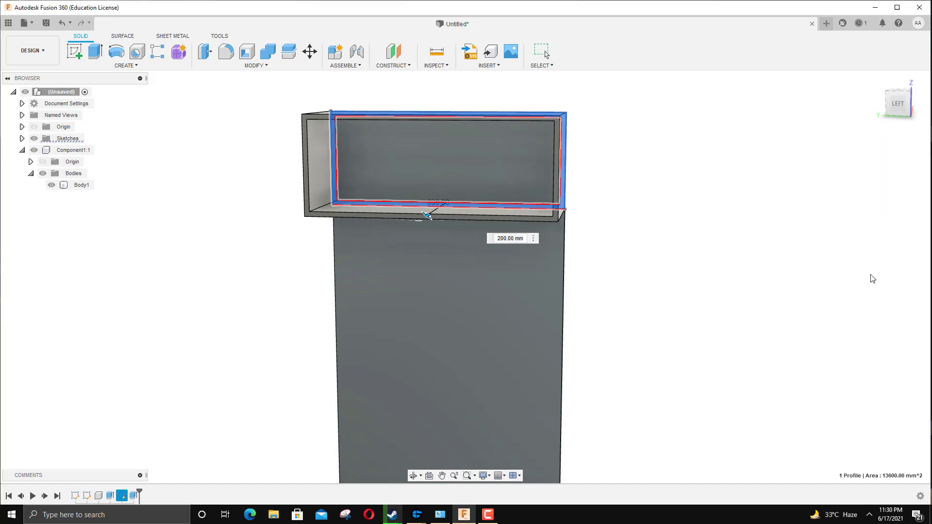
left_click(81, 197)
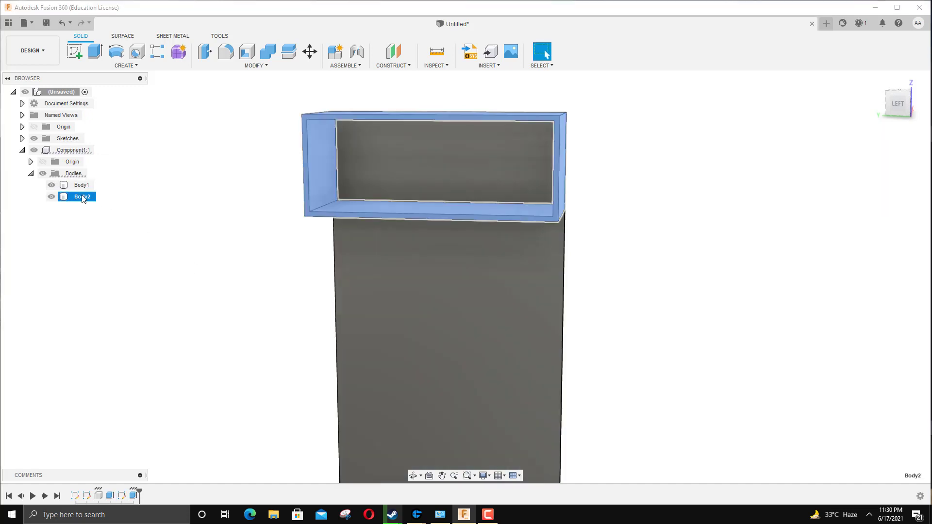
left_click(83, 187)
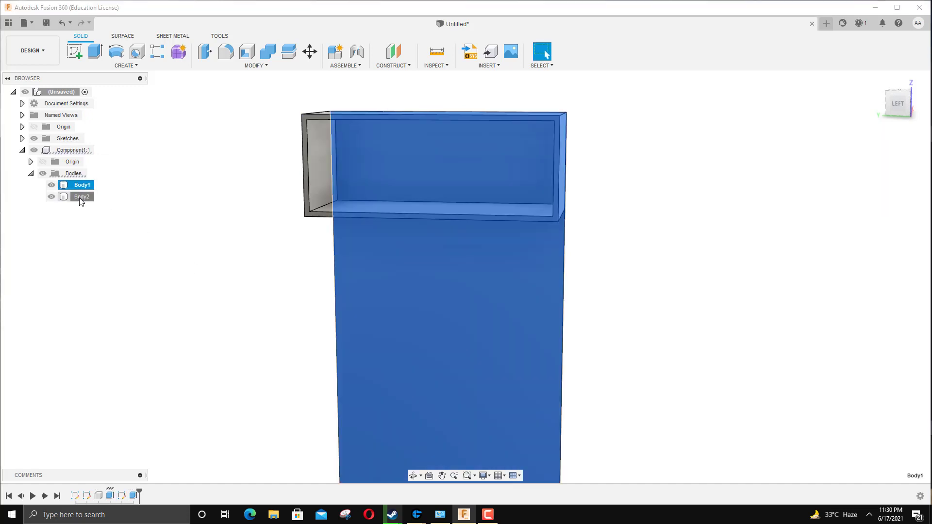
Start a Rectangular Pattern of type Bodies with Body2, the top box, selected
left_click(81, 196)
key("Escape")
left_click(125, 66)
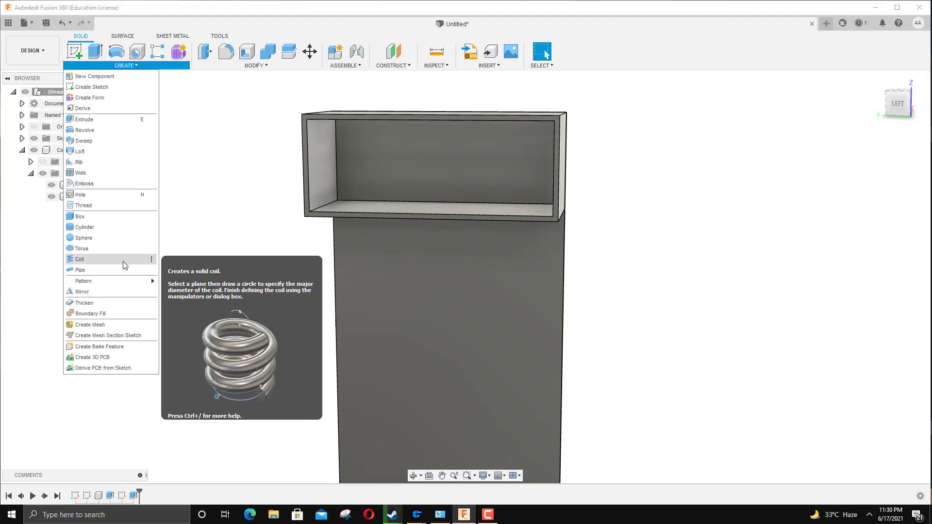
mouse_move(96, 281)
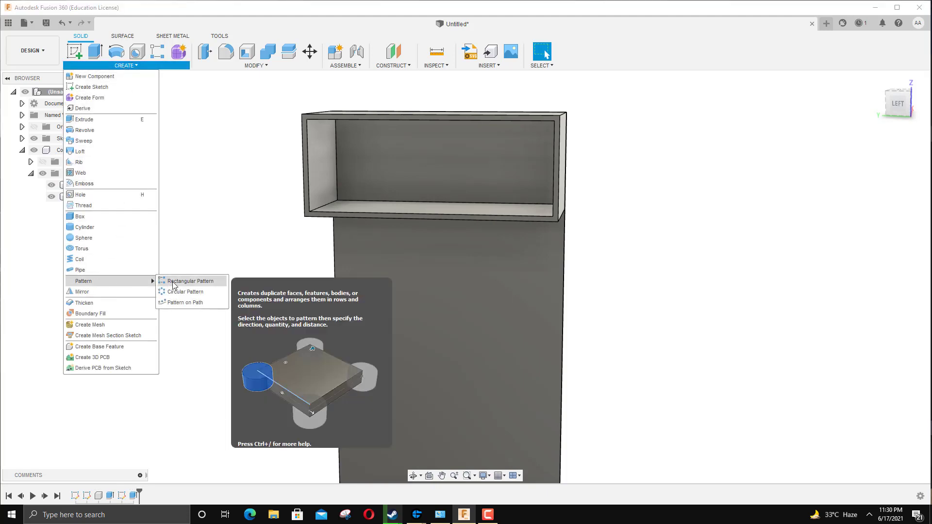
left_click(173, 284)
middle_click_drag(223, 208, 243, 230)
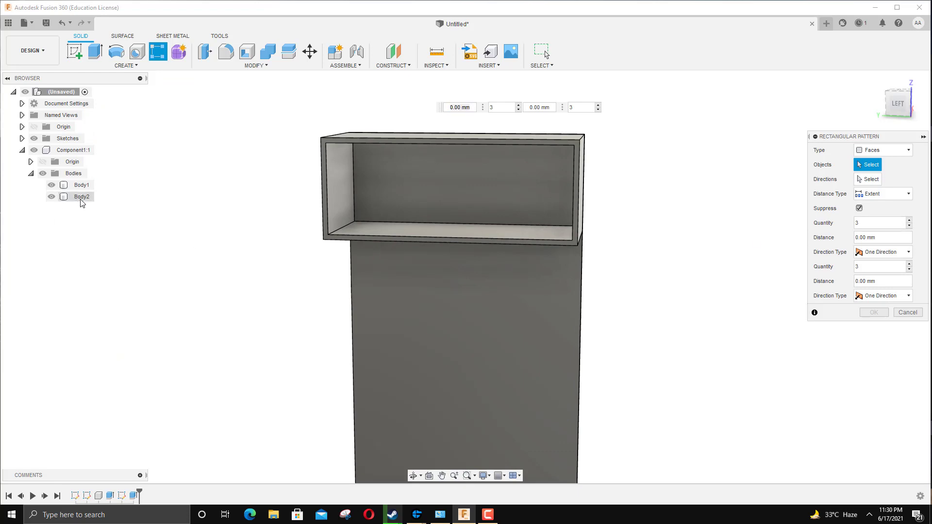
left_click(896, 150)
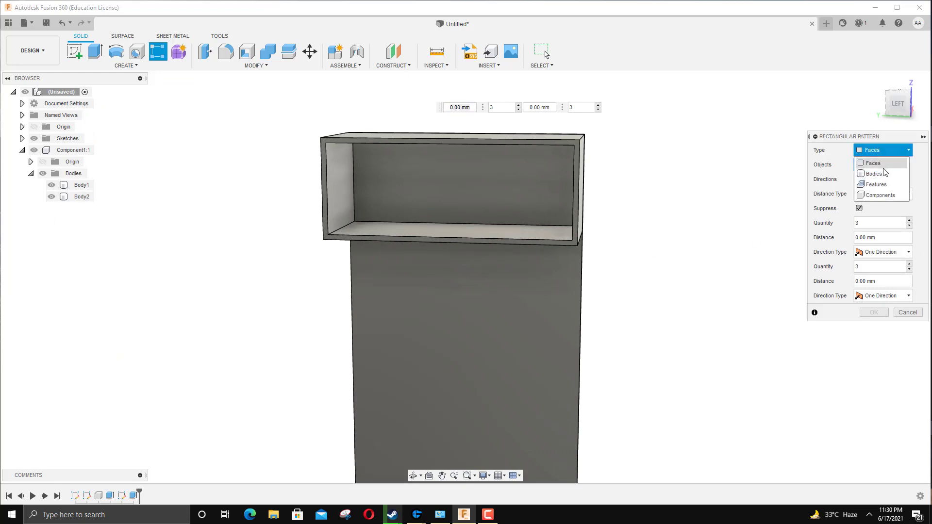
left_click(881, 174)
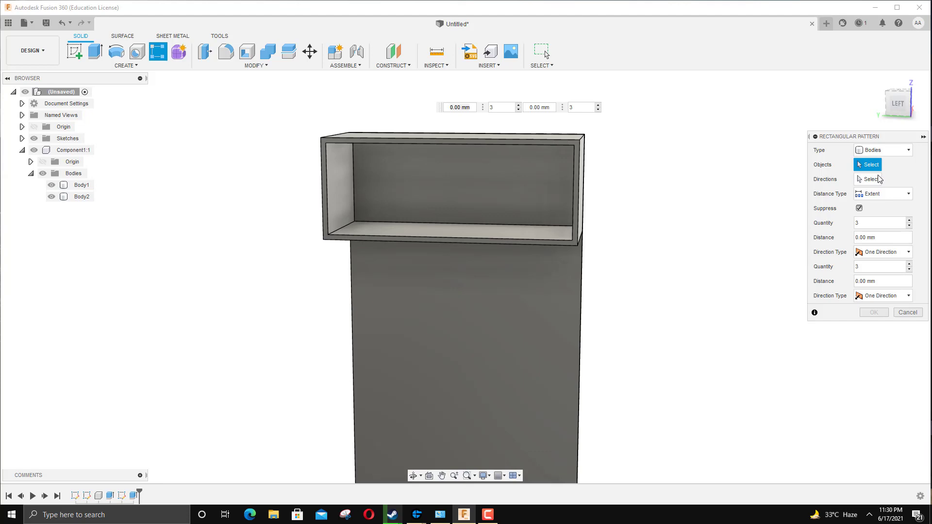
left_click(81, 197)
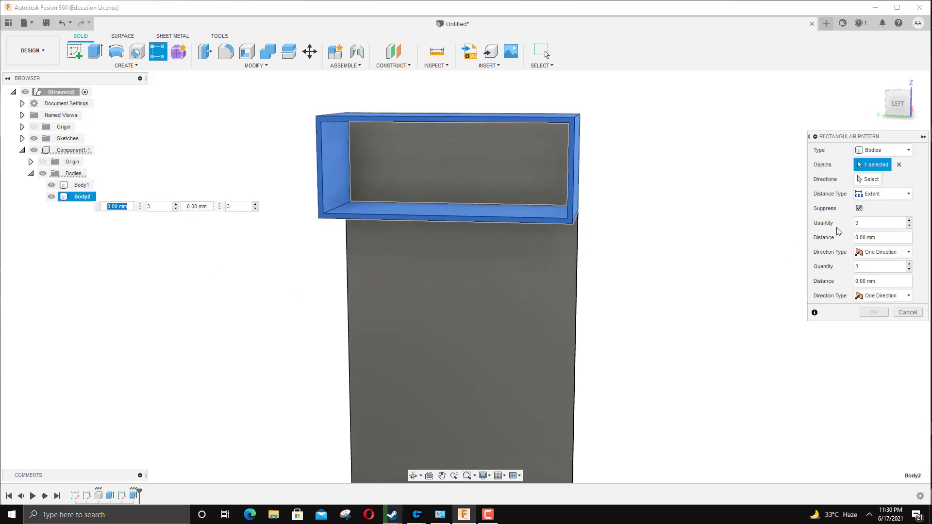
Set quantity 5 along the cabinet's left edge, spreading copies downward 800 mm
middle_click_drag(632, 237, 631, 195)
scroll(636, 201, "down", 3)
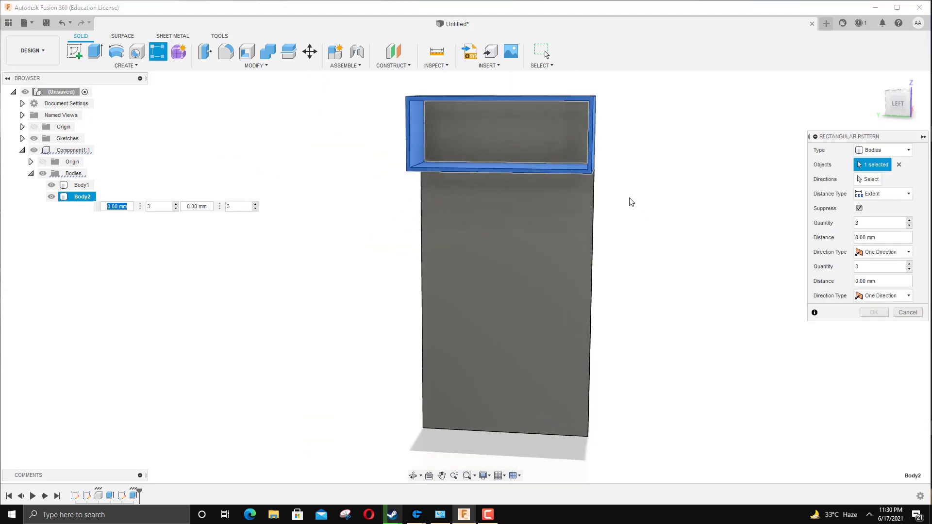
key("Tab")
type("5")
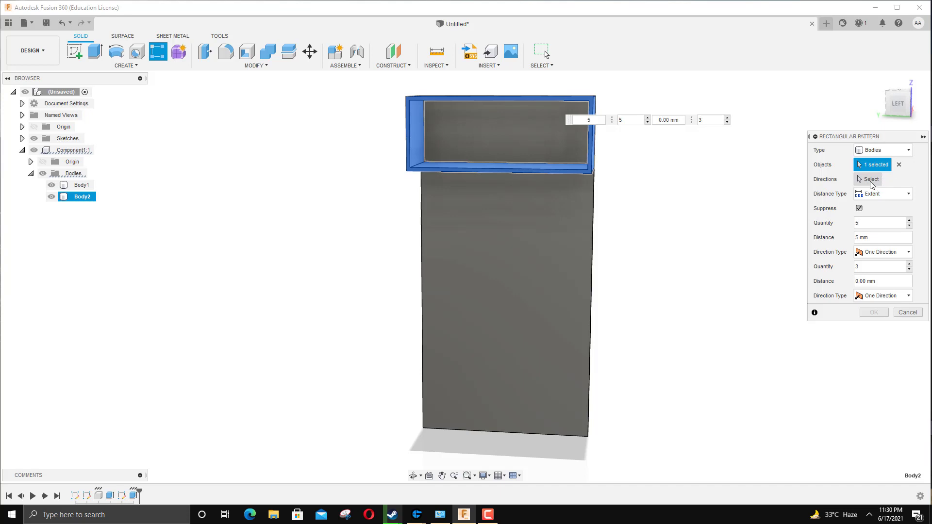
left_click(857, 181)
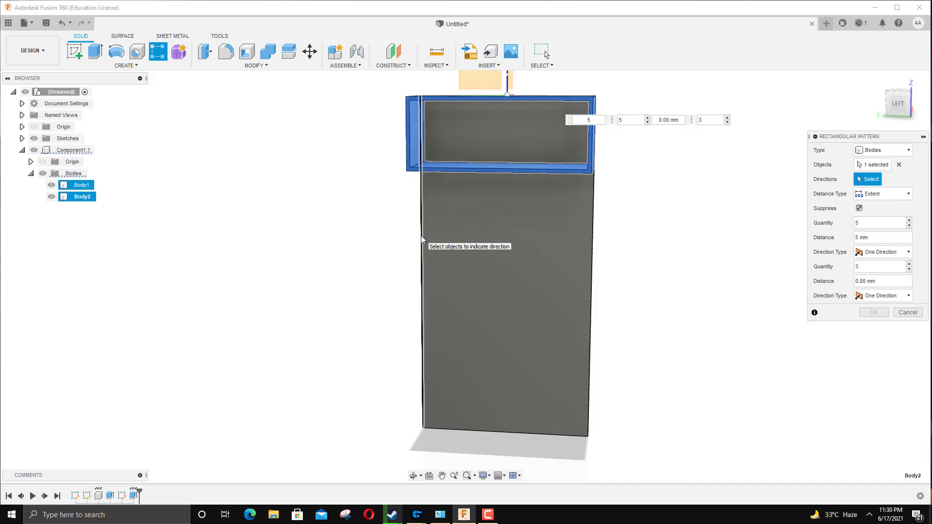
left_click(421, 235)
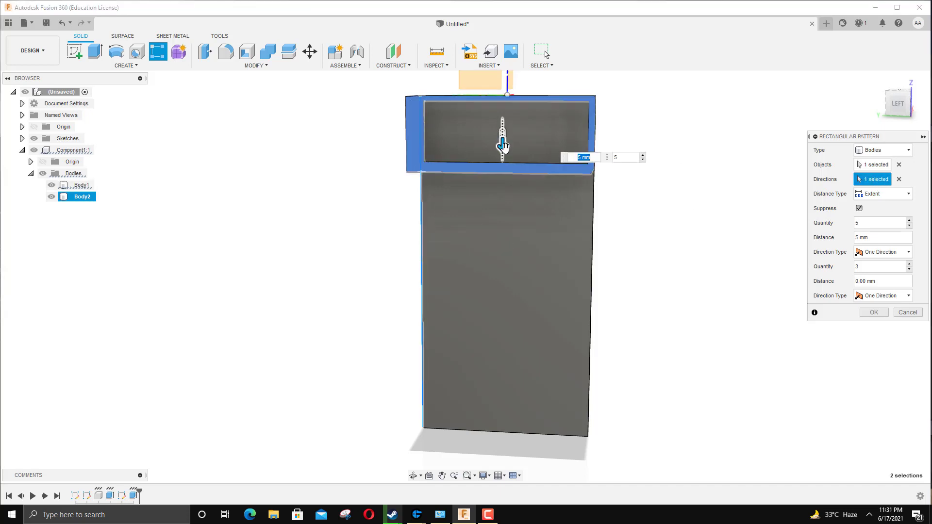
left_click_drag(503, 144, 503, 419)
Orbit and pan to view the full five-box pattern preview from the left side
left_click_drag(897, 115, 833, 123)
middle_click_drag(750, 290, 708, 204)
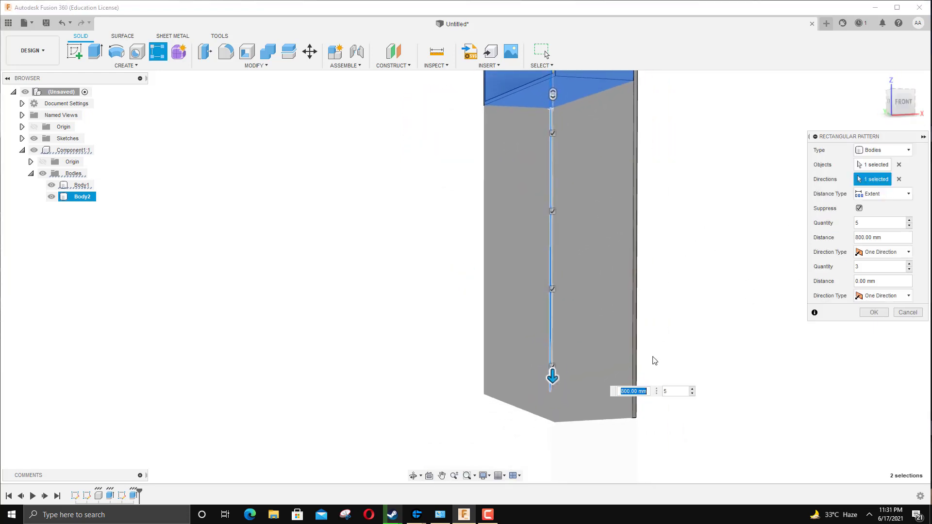
left_click(905, 109)
middle_click_drag(645, 312, 589, 123)
middle_click_drag(633, 155, 706, 210)
left_click_drag(899, 103, 931, 117)
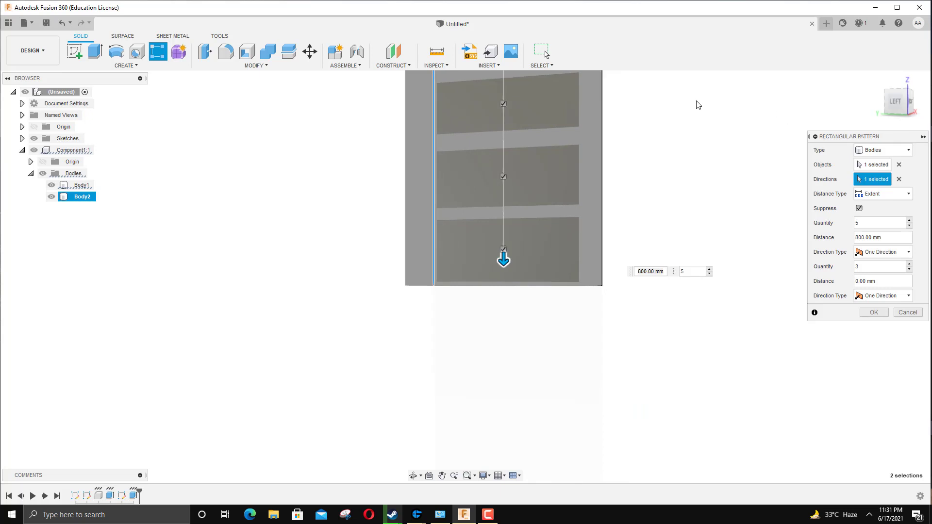
middle_click_drag(698, 125, 699, 285)
scroll(630, 190, "down", 1)
middle_click_drag(632, 188, 647, 209)
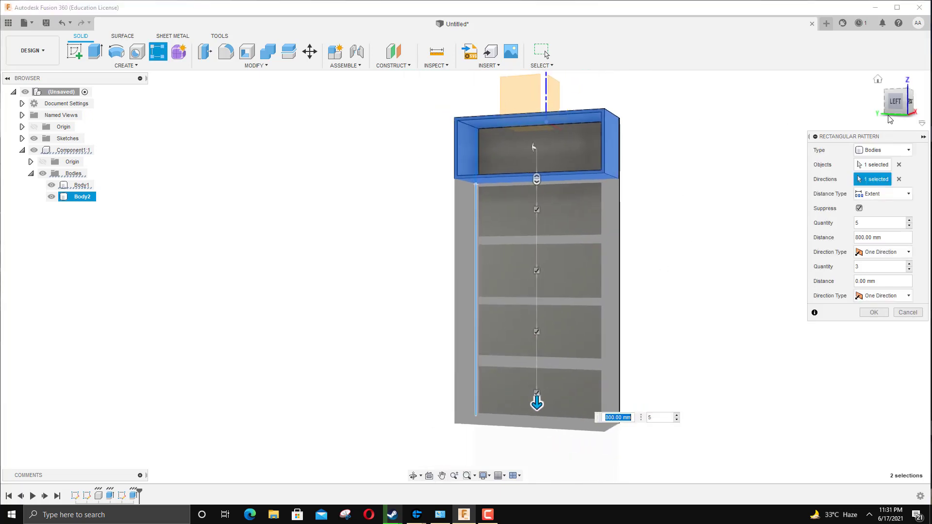
left_click_drag(900, 101, 925, 111)
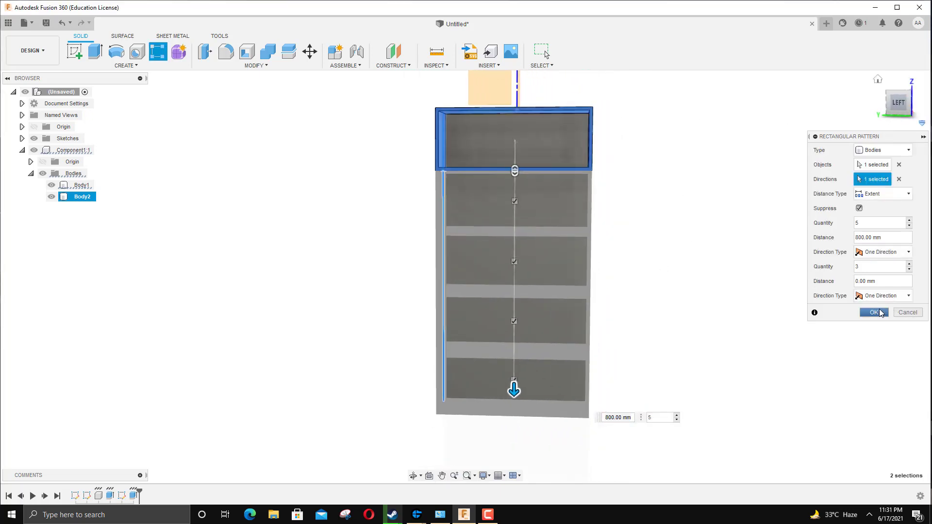
left_click(875, 312)
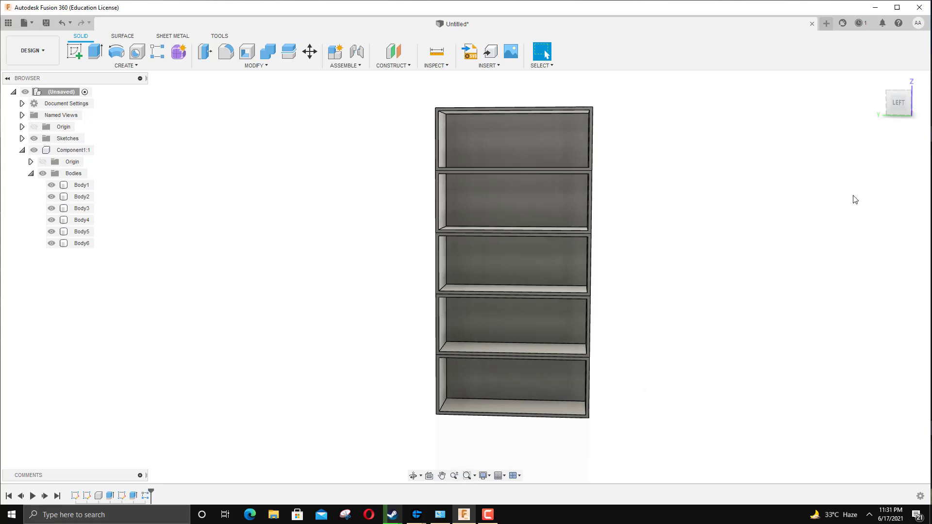
left_click_drag(897, 103, 855, 100)
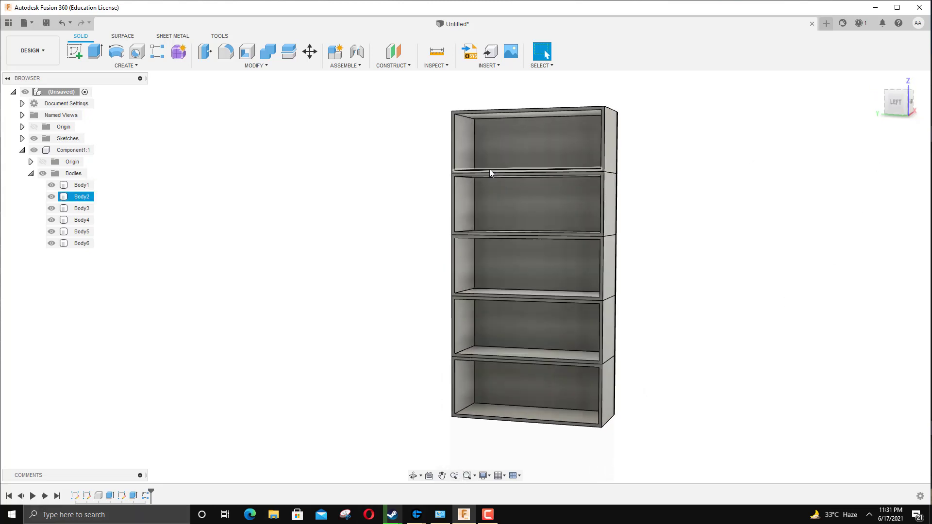
scroll(490, 169, "up", 10)
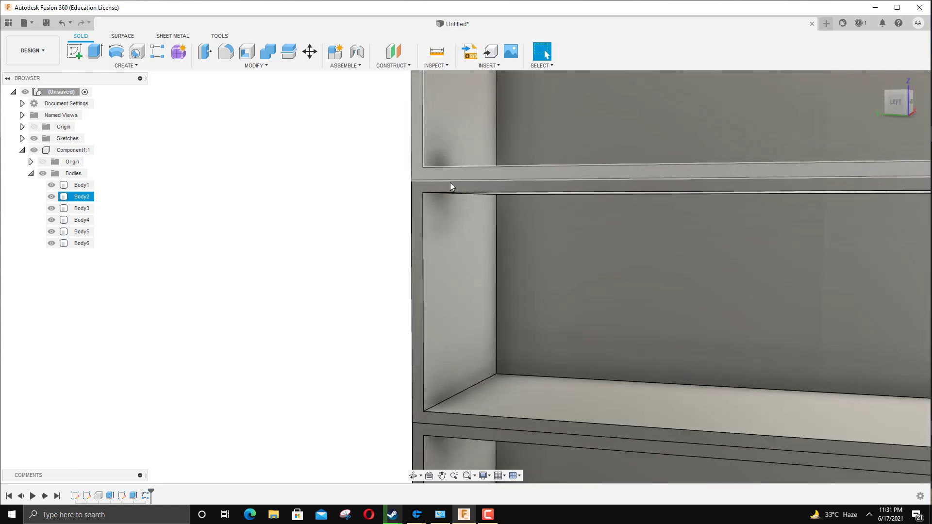
scroll(450, 187, "down", 10)
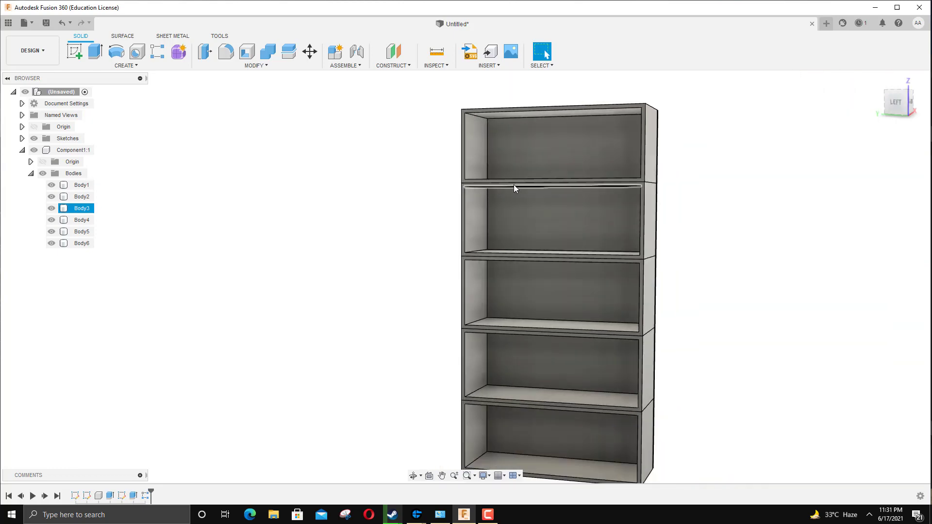
left_click_drag(898, 108, 896, 111)
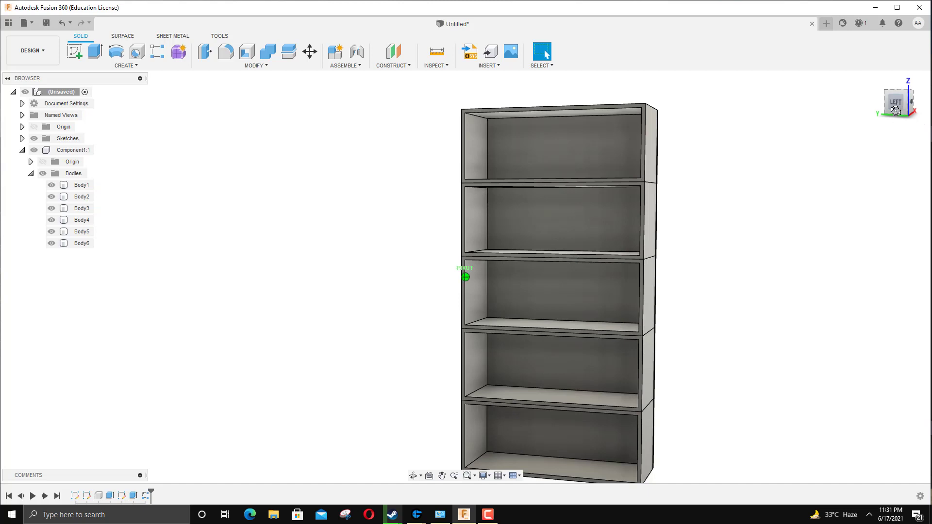
middle_click_drag(778, 254, 673, 234, "shift")
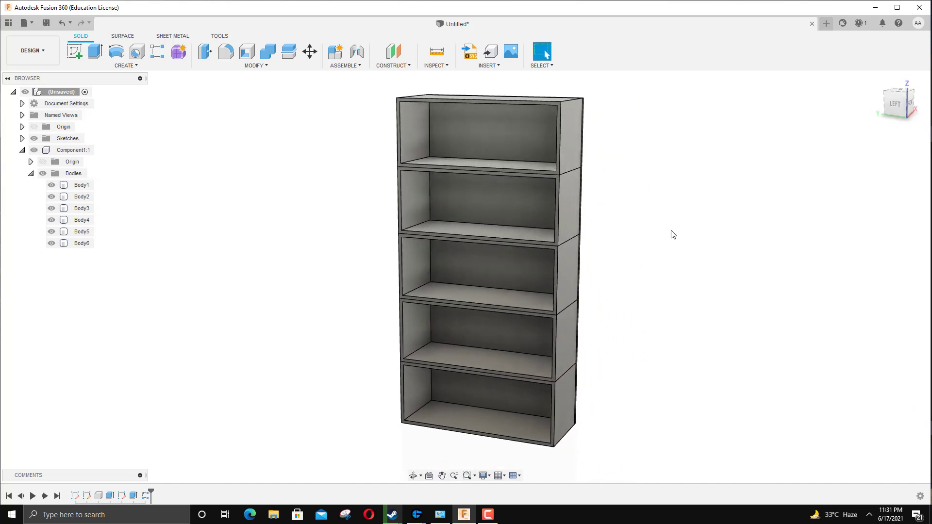
scroll(677, 228, "down", 2)
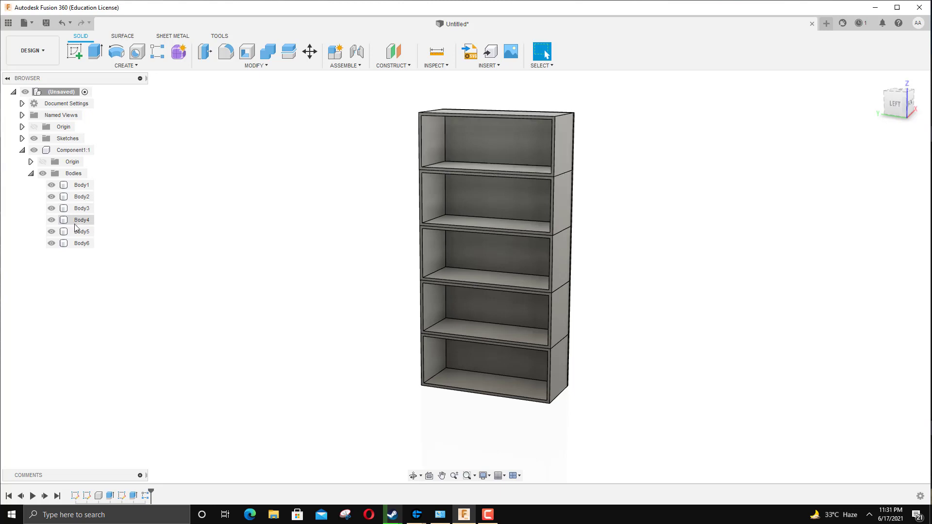
left_click(529, 201)
key("Escape")
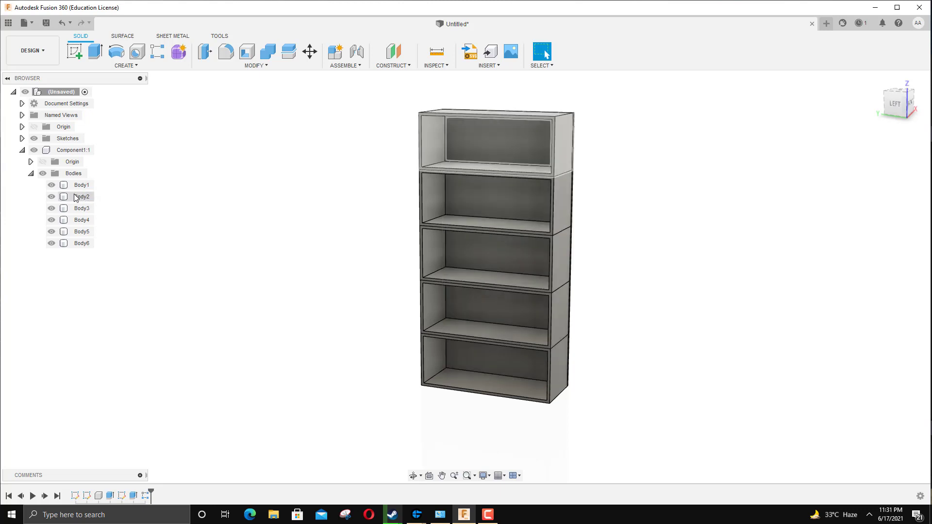
Combine Body2 through Body6 into Body1 using a Join operation
left_click(268, 57)
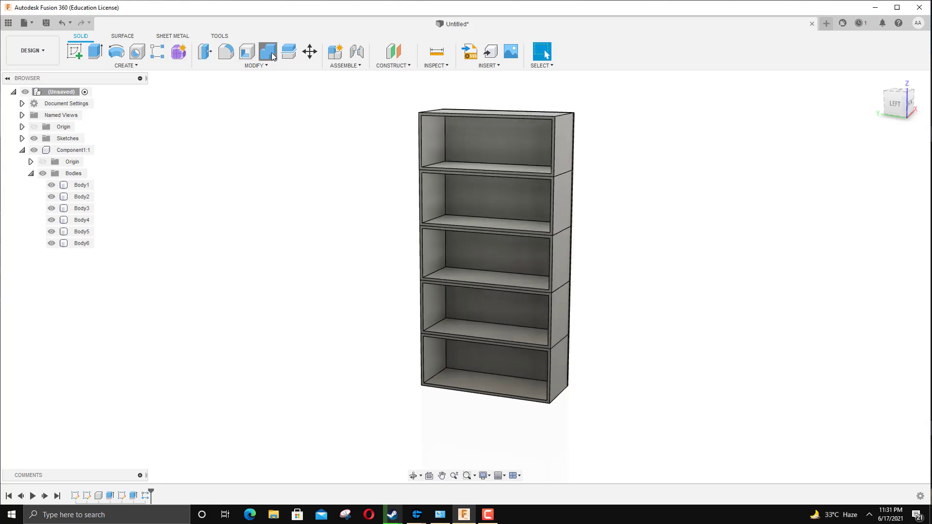
left_click(82, 186)
left_click(82, 197)
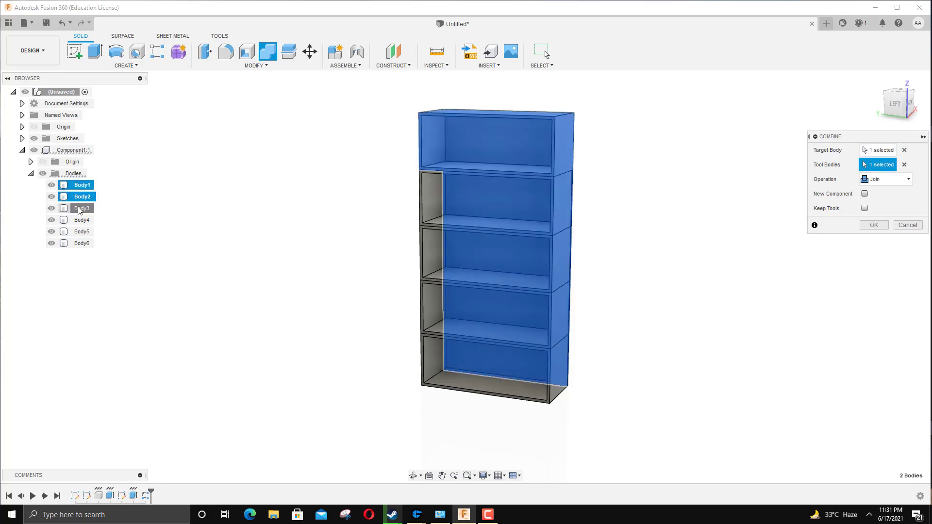
left_click(82, 208)
left_click(82, 220)
left_click(82, 231)
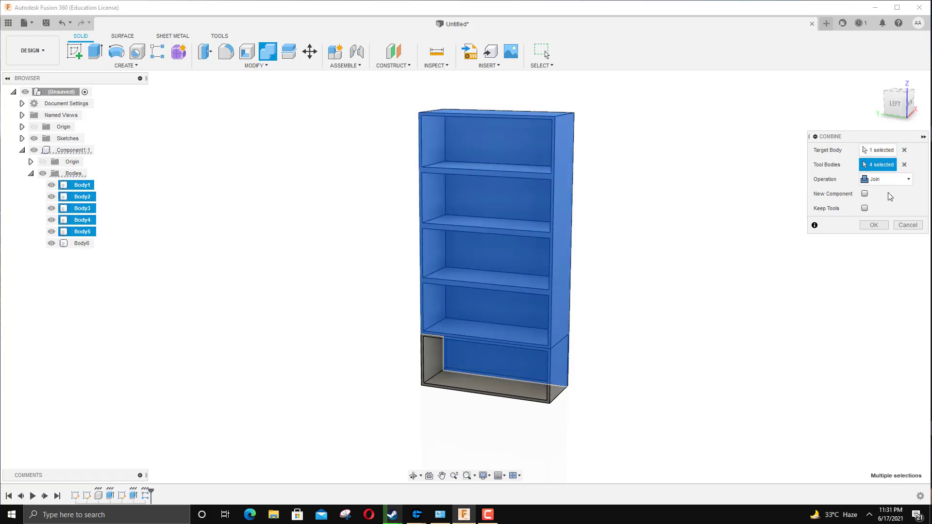
left_click(81, 244)
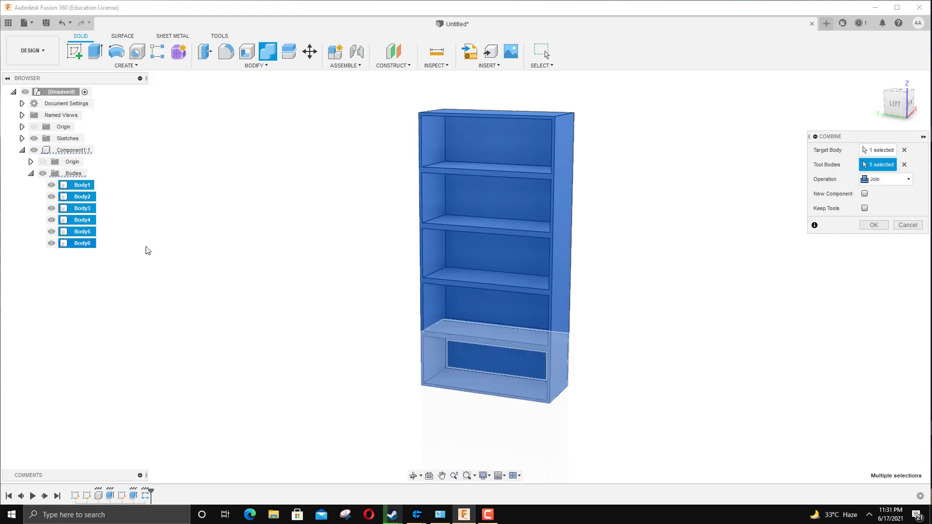
left_click(874, 225)
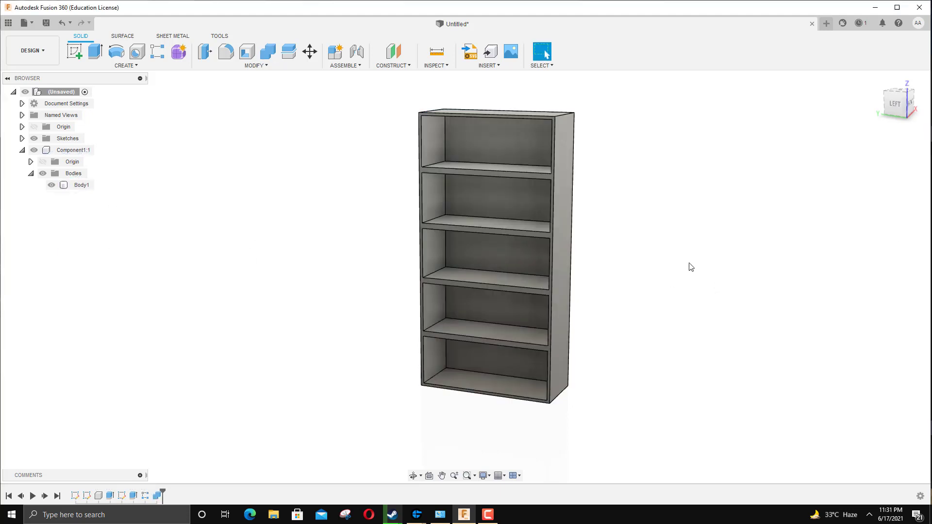
Orbit and pan around the joined bookcase, collapsing the bodies list
left_click_drag(901, 118, 786, 146)
middle_click_drag(417, 279, 347, 282, "shift")
left_click_drag(803, 142, 772, 150)
left_click(696, 178)
middle_click_drag(658, 223, 691, 243)
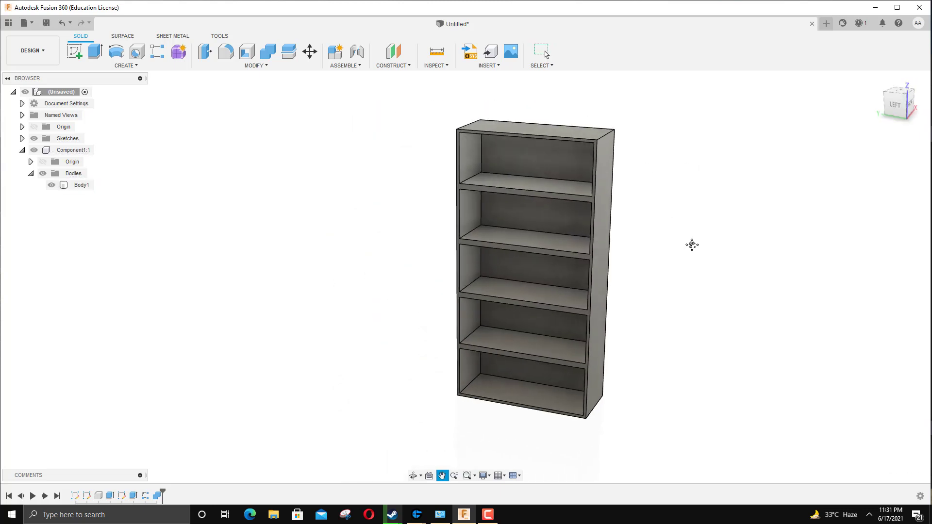
left_click(31, 174)
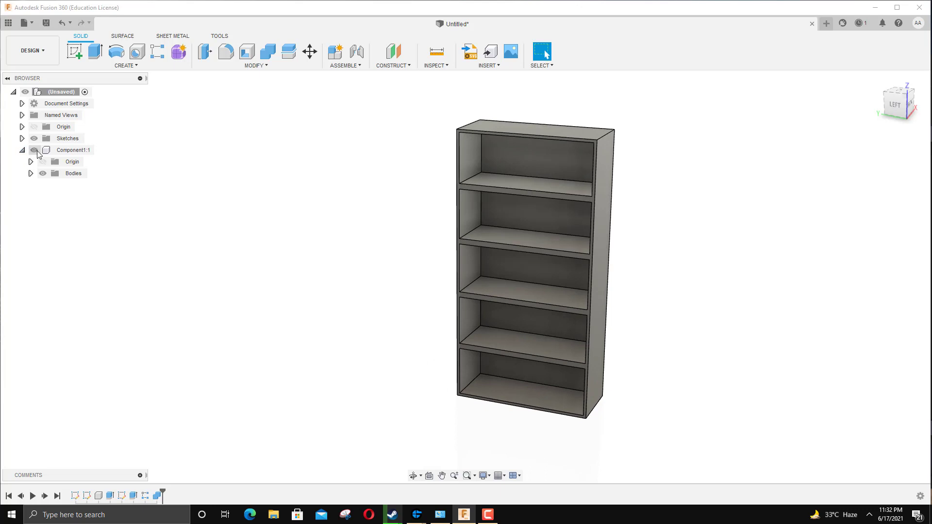
middle_click_drag(381, 249, 356, 231)
scroll(375, 250, "down", 3)
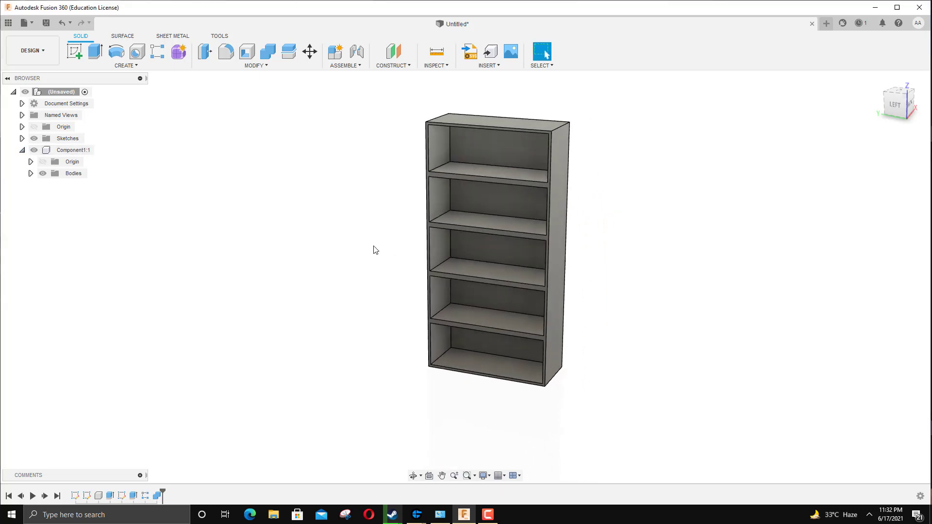
left_click_drag(898, 106, 914, 106)
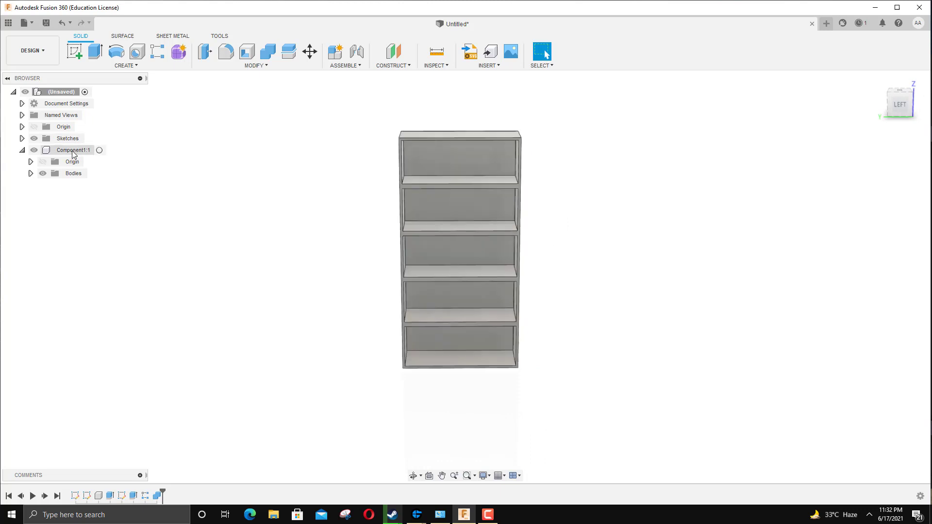
Apply the Cherry physical material from the Wood library to Component1:1
left_click(72, 150)
right_click(72, 150)
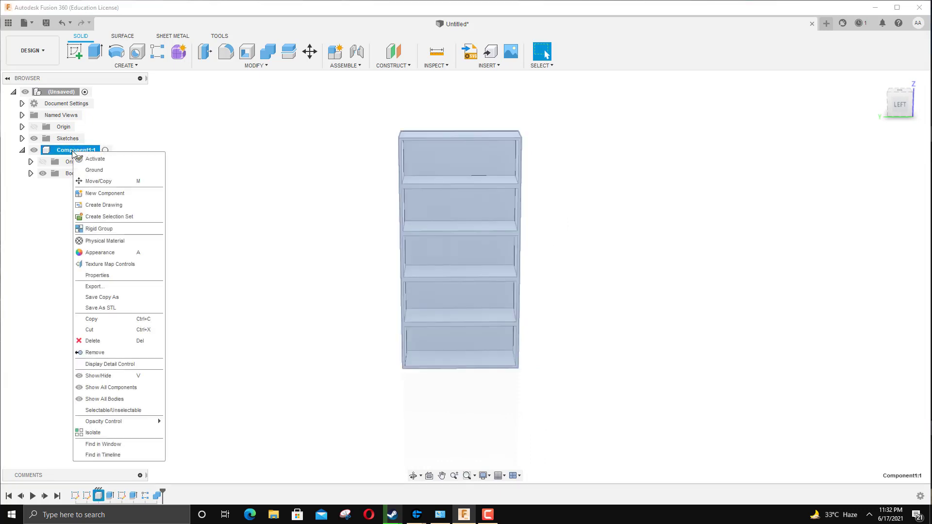
left_click(115, 244)
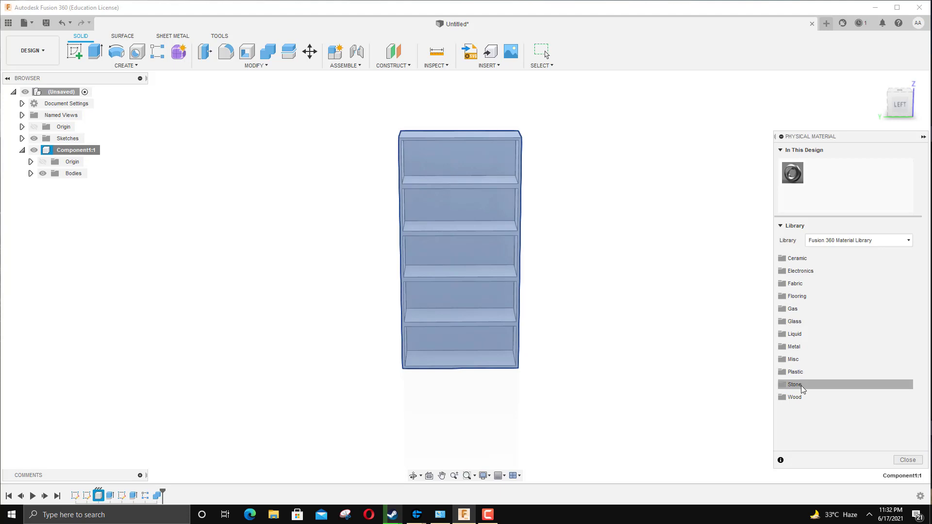
left_click(809, 402)
scroll(835, 340, "down", 3)
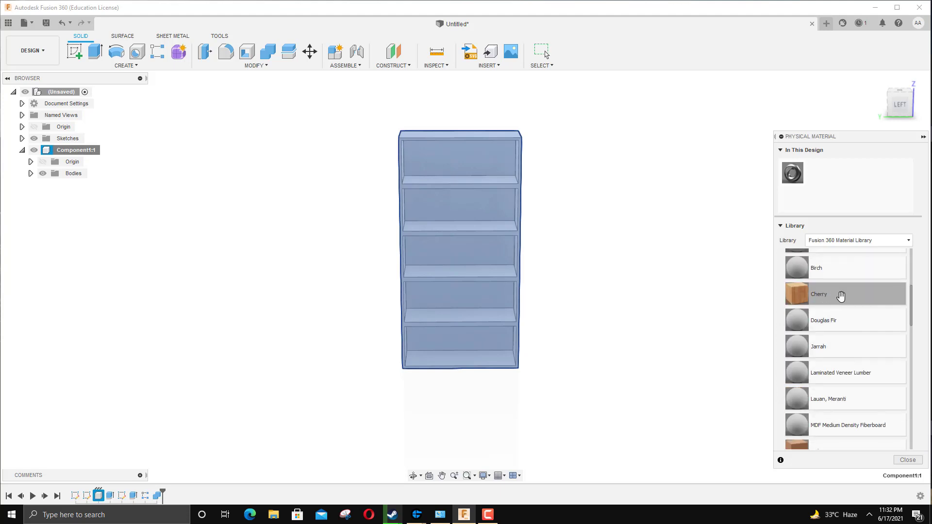
left_click_drag(840, 301, 328, 248)
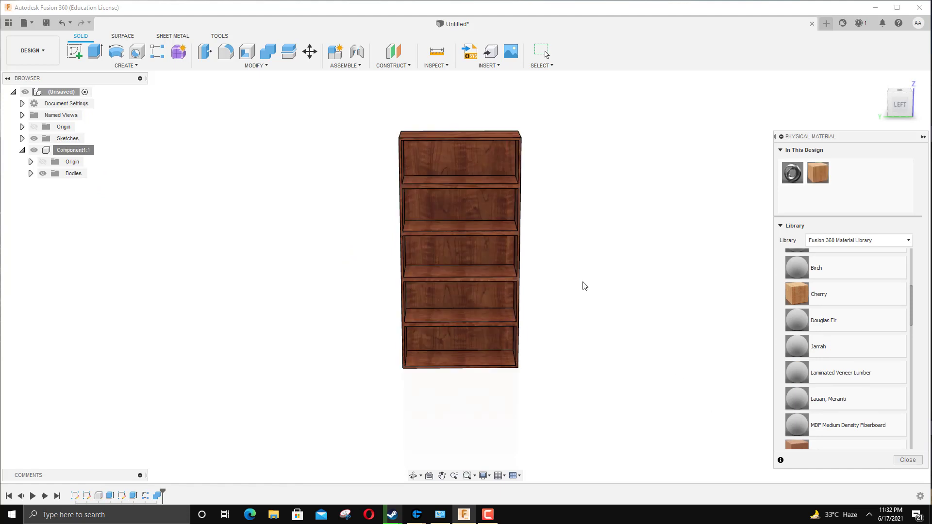
Close the material library and orbit to a frontal three-quarter view of the bookshelf
left_click(908, 460)
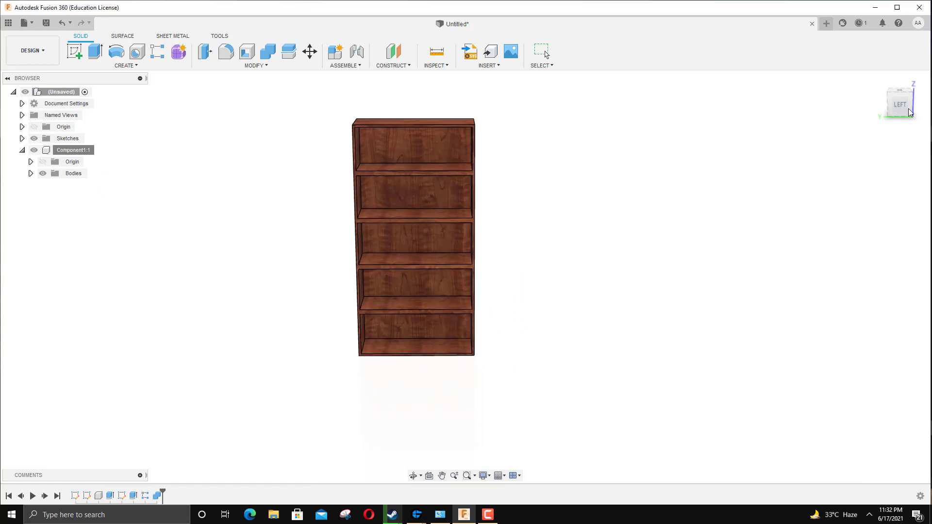
left_click_drag(909, 109, 867, 104)
scroll(480, 166, "down", 3)
scroll(480, 166, "up", 5)
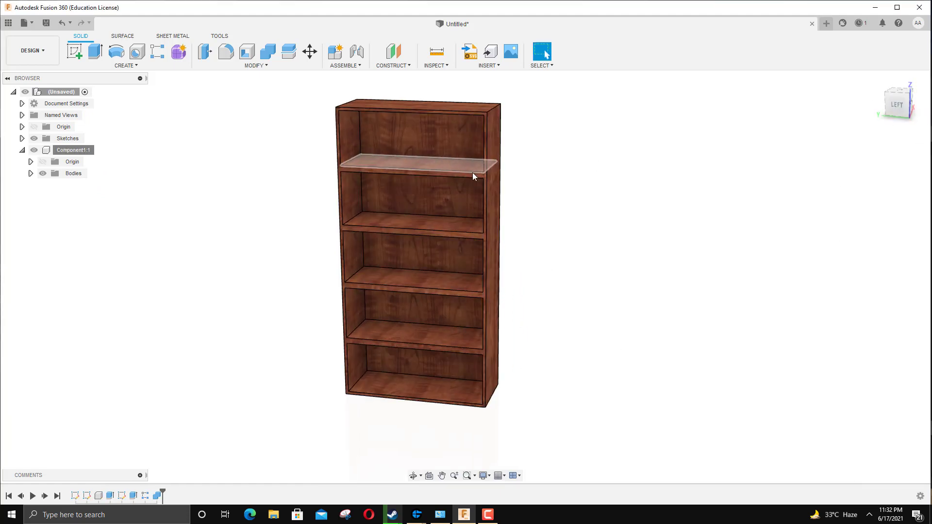
scroll(472, 172, "up", 2)
middle_click_drag(558, 200, 590, 228)
mouse_move(907, 107)
left_mouse_down()
mouse_move(845, 116)
mouse_move(901, 116)
left_mouse_up()
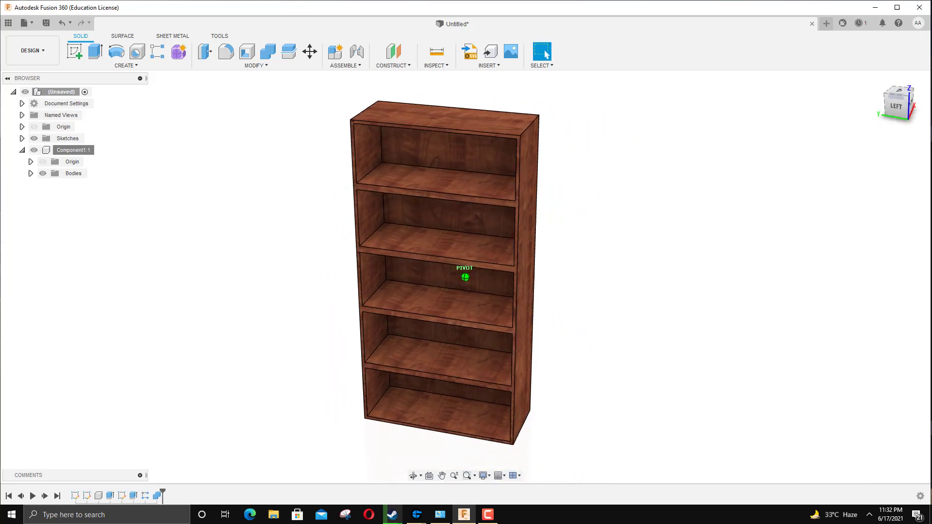
middle_click_drag(568, 213, 541, 235, "shift")
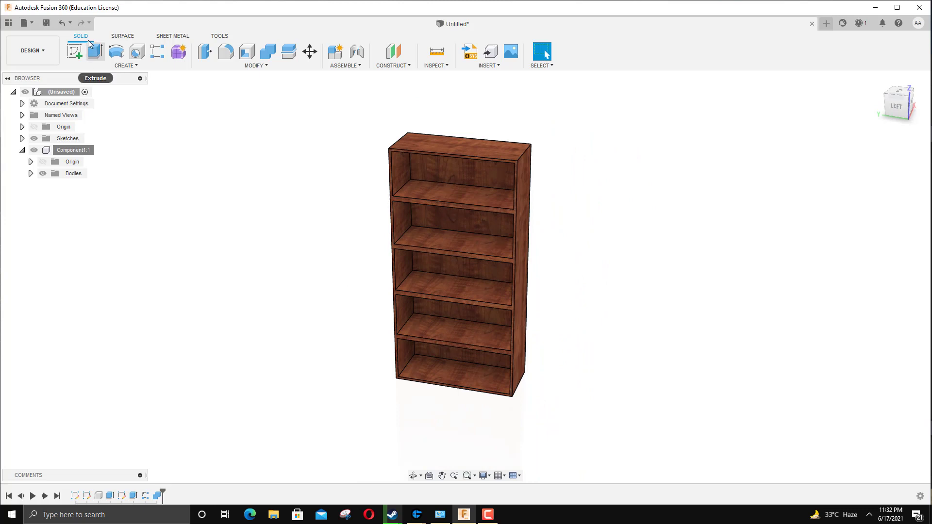
Check the workspace list, staying in Design, nudge the view left and open the File menu
left_click(44, 51)
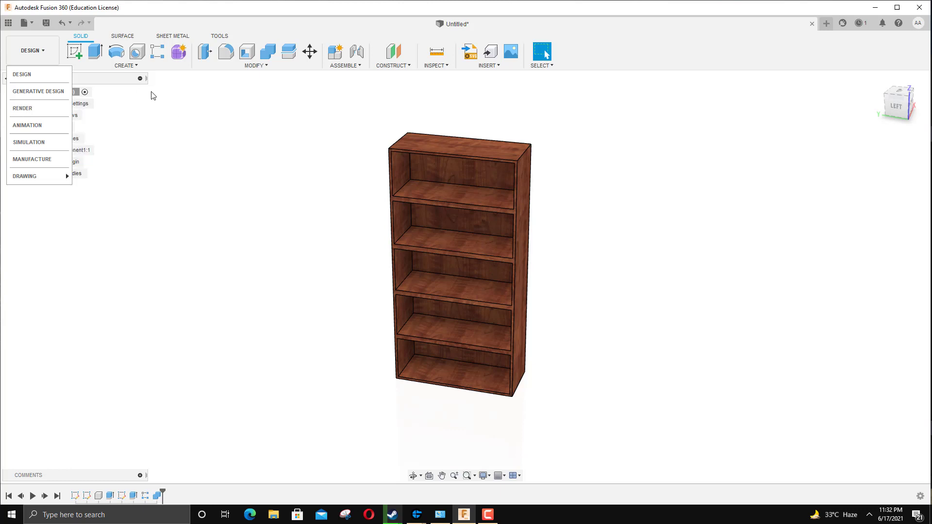
left_click(300, 105)
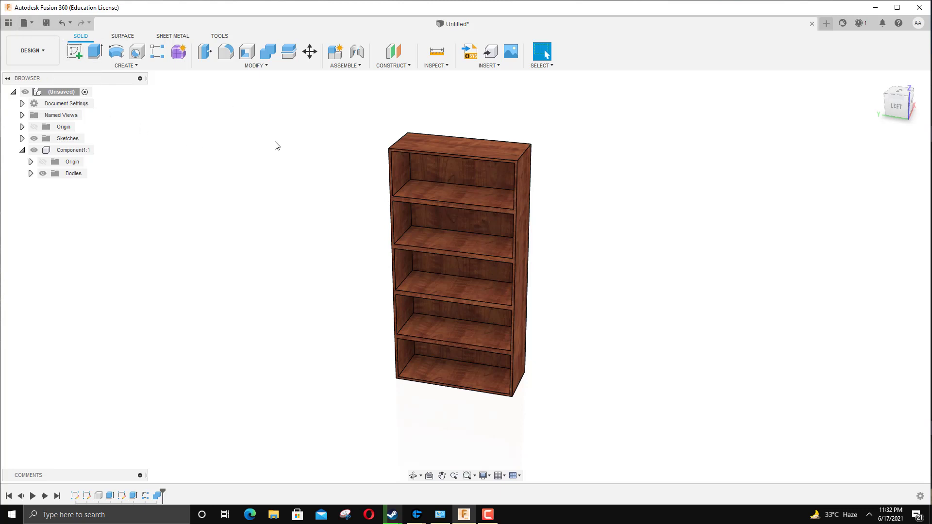
middle_click_drag(276, 146, 256, 141)
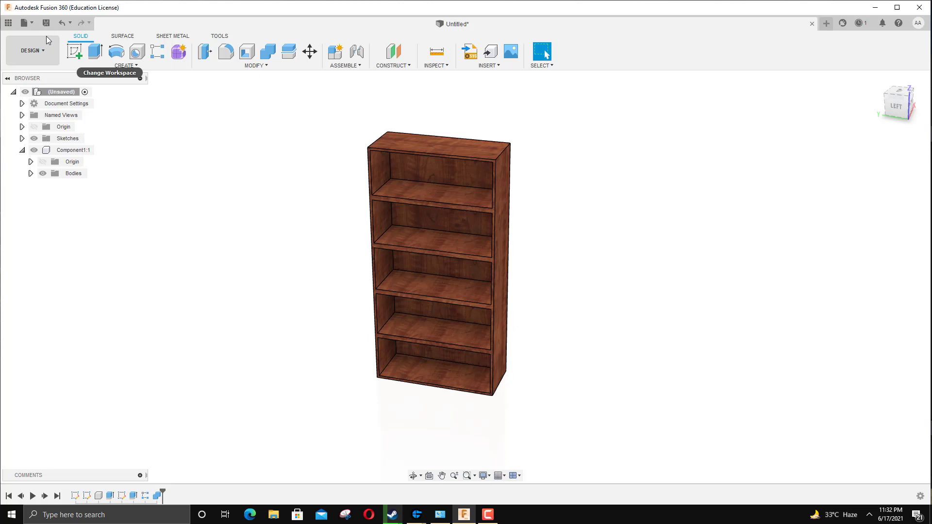
left_click(26, 23)
Browse the Export file types, keep Fusion 360 Archive (.f3d), and cancel without exporting
left_click(70, 156)
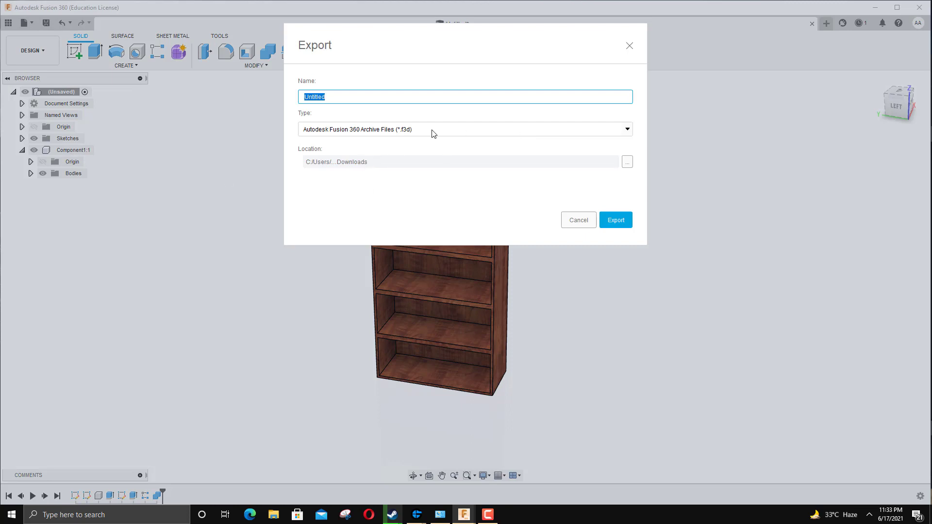
left_click(434, 134)
left_click(390, 129)
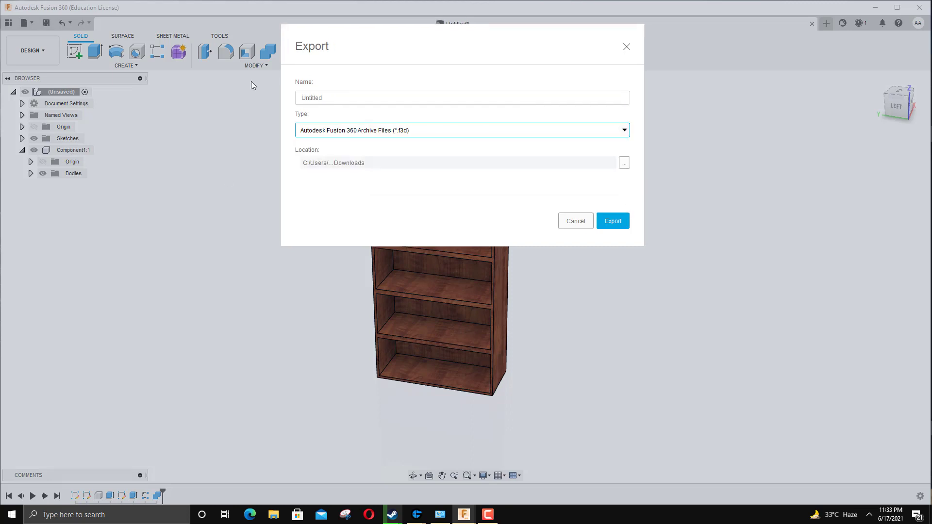
double_click(360, 99)
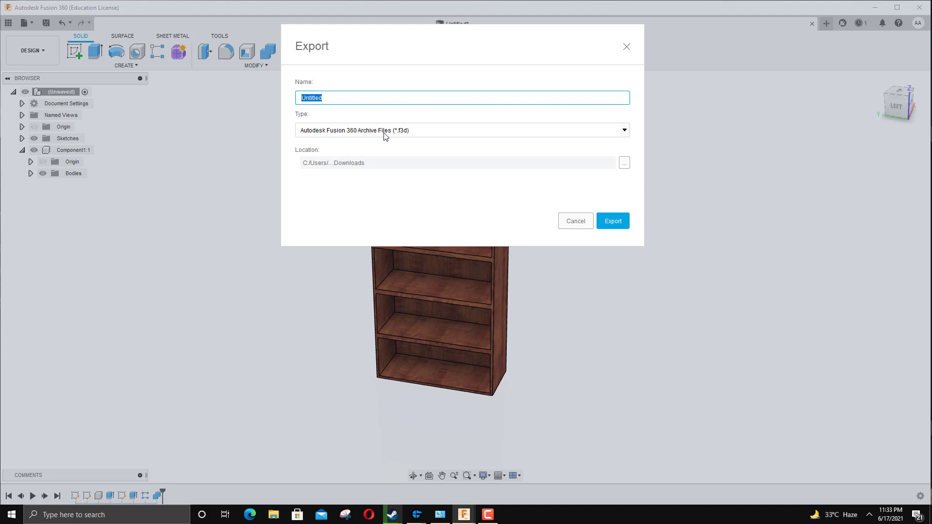
left_click(362, 131)
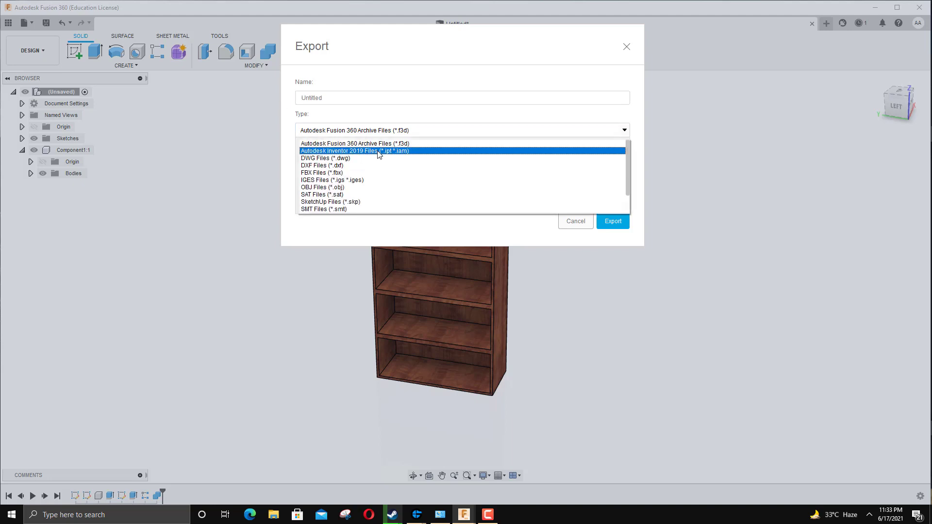
scroll(391, 164, "down", 1)
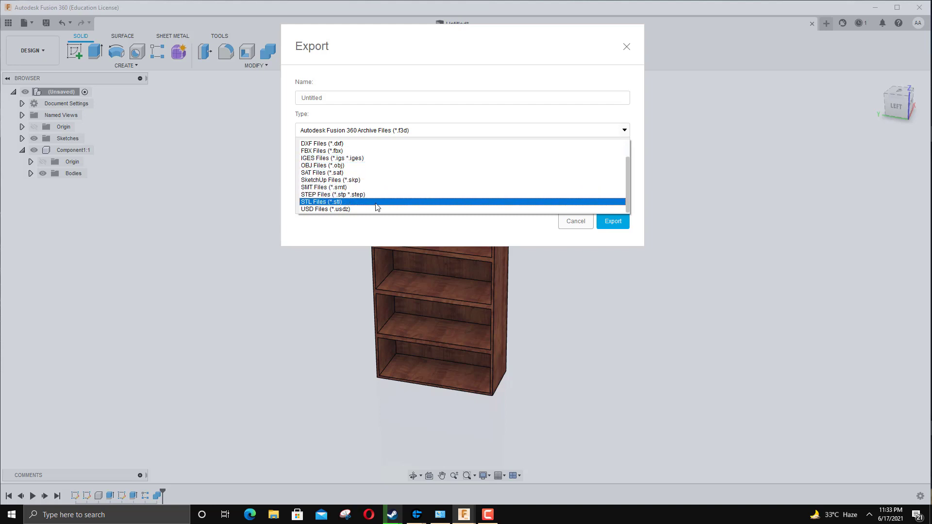
scroll(377, 207, "up", 1)
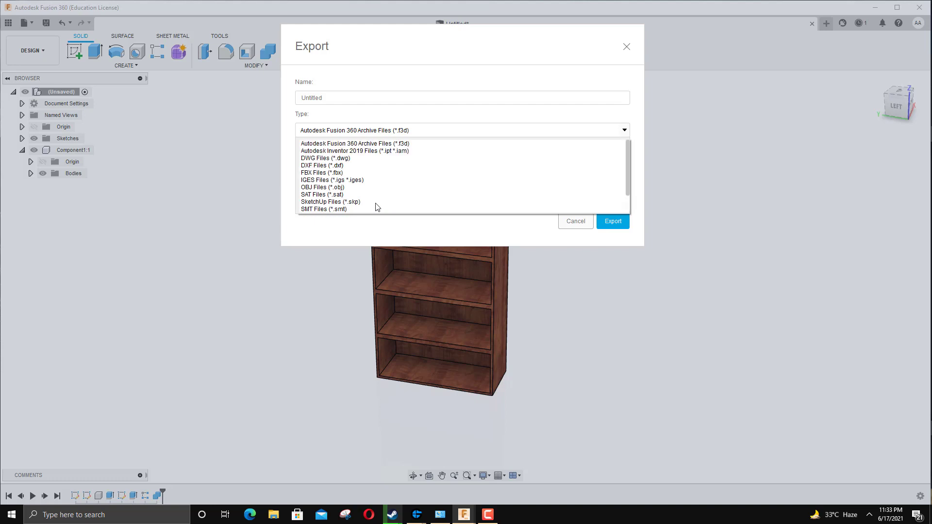
scroll(377, 208, "down", 1)
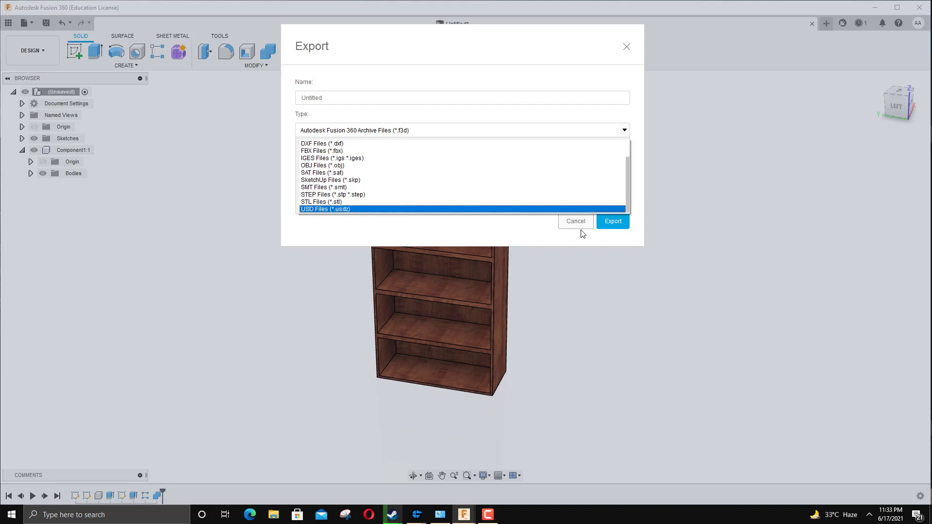
left_click(562, 238)
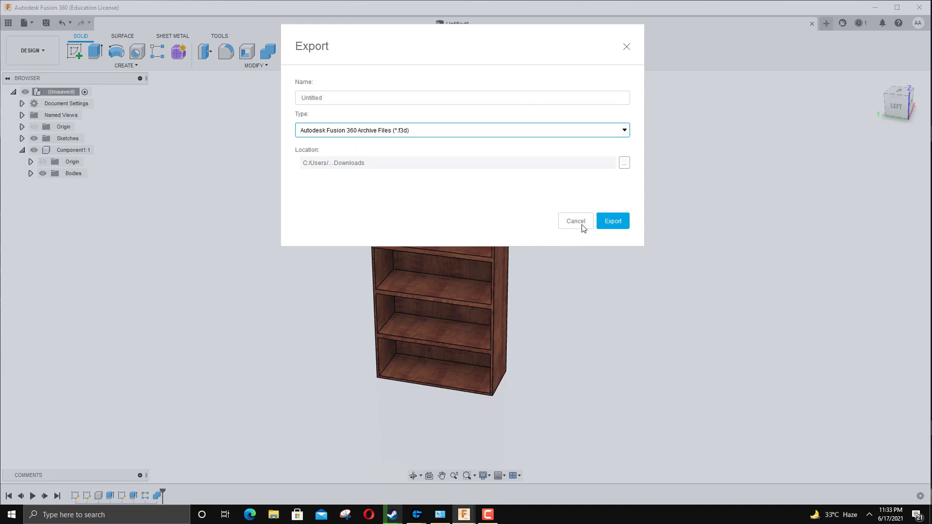
left_click(580, 225)
middle_click_drag(546, 276, 497, 254)
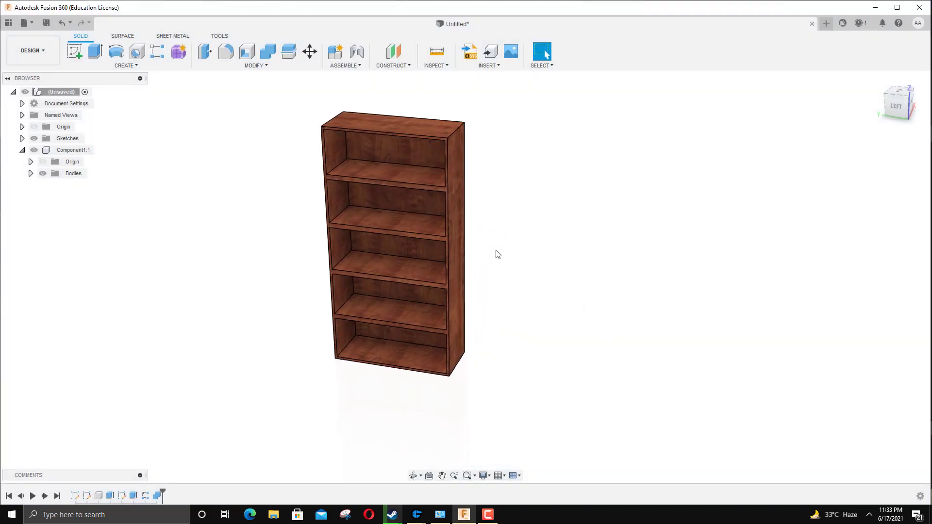